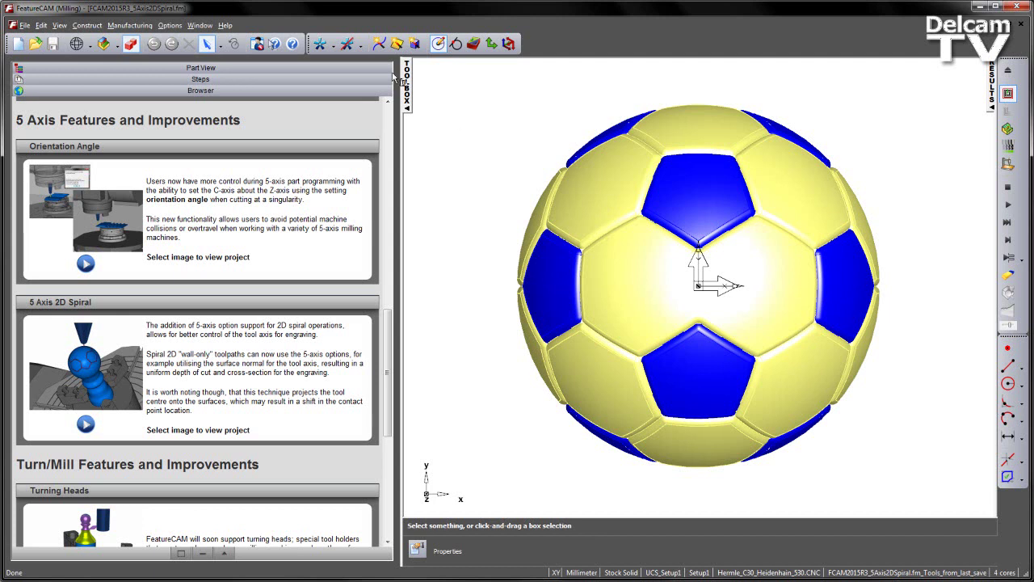
Switch the left panel to the Part View tree listing the football part's setups, features and layers
{"action": "left_click", "coordinate": [325, 67]}
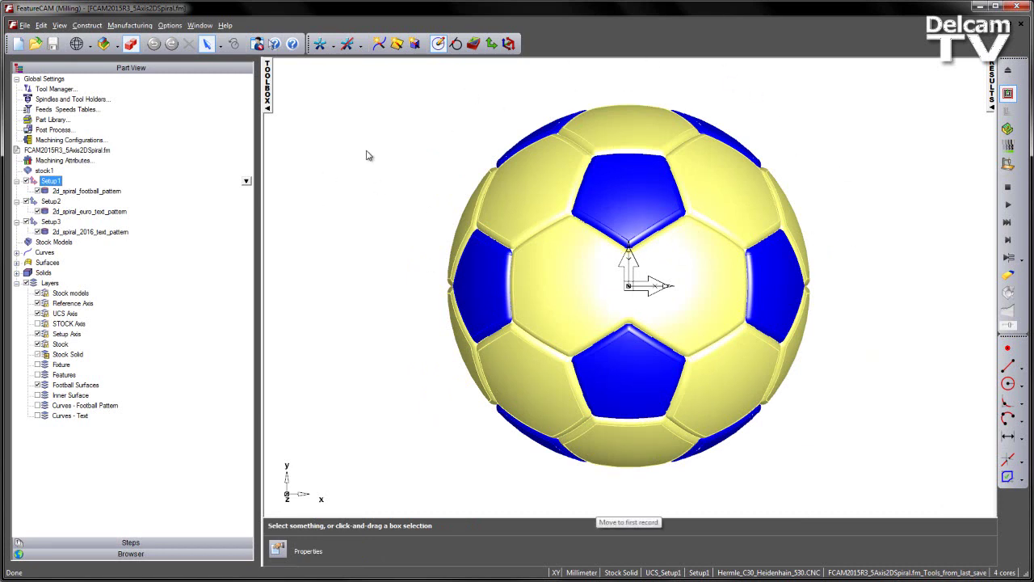
Hide the Football Surfaces layer, show Curves - Football Pattern, and view it from the top
{"action": "left_click", "coordinate": [37, 385]}
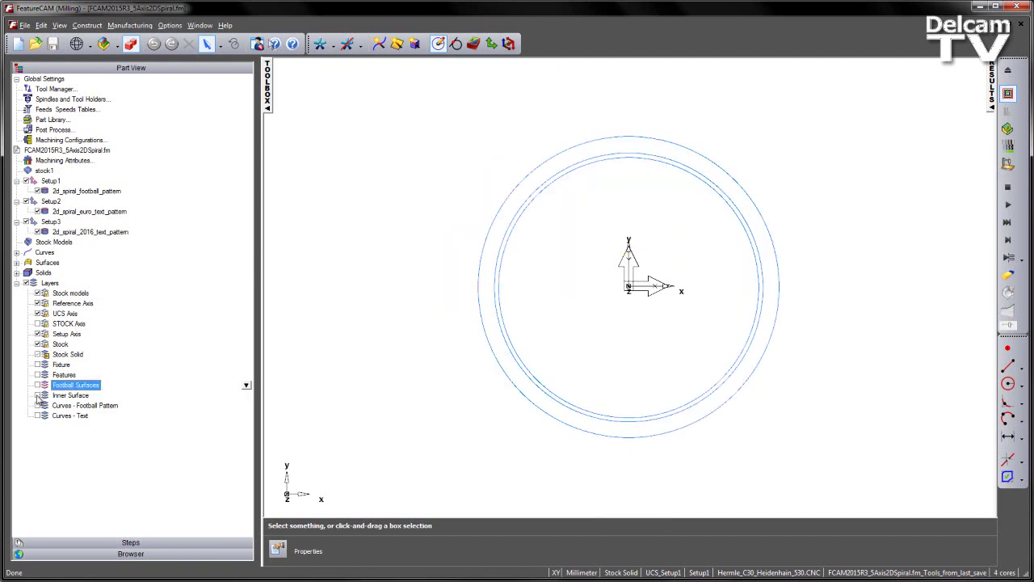
{"action": "left_click", "coordinate": [37, 405]}
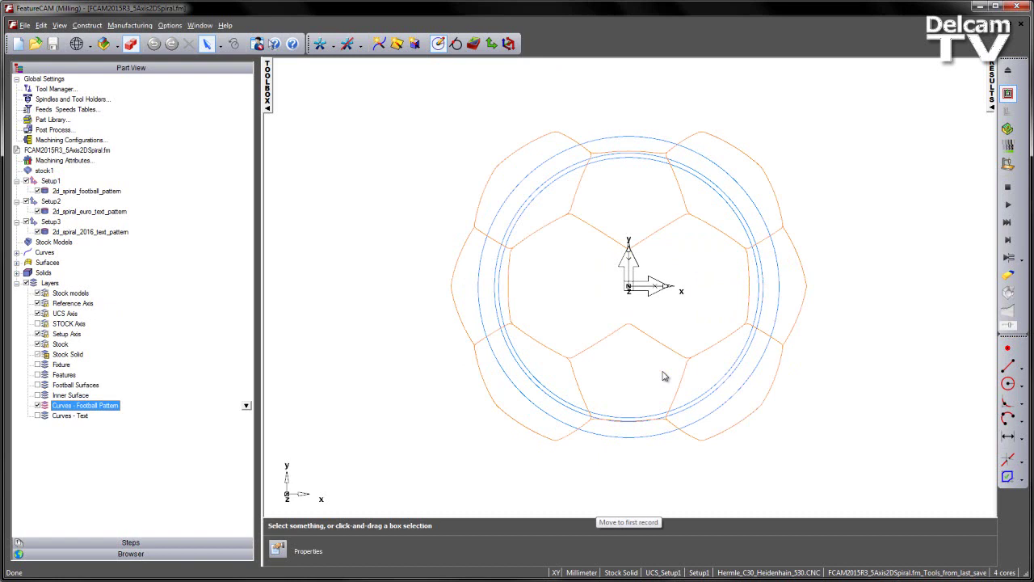
{"action": "middle_click_drag", "start_coordinate": [662, 384], "coordinate": [635, 150]}
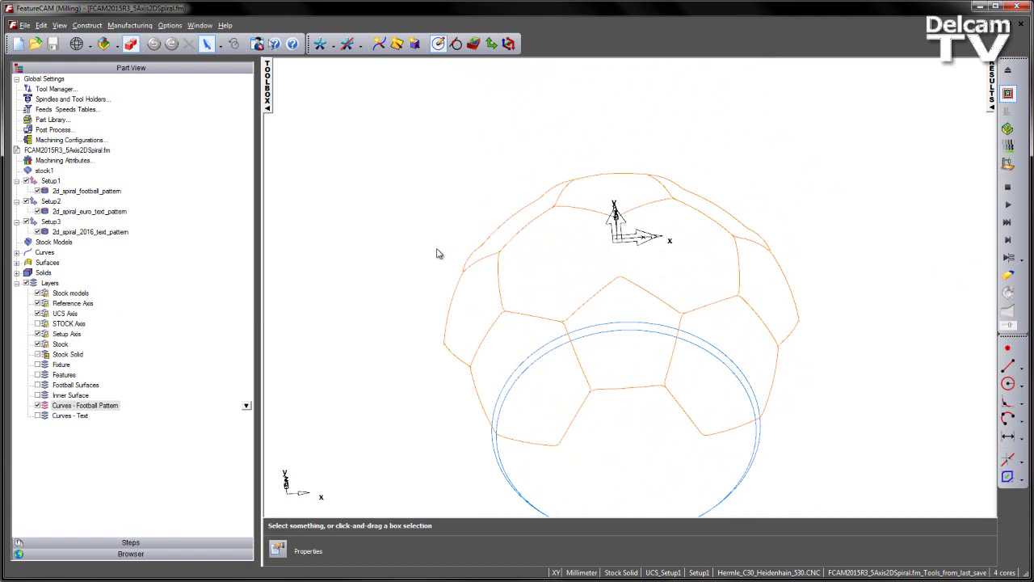
{"action": "key", "text": "ctrl+t"}
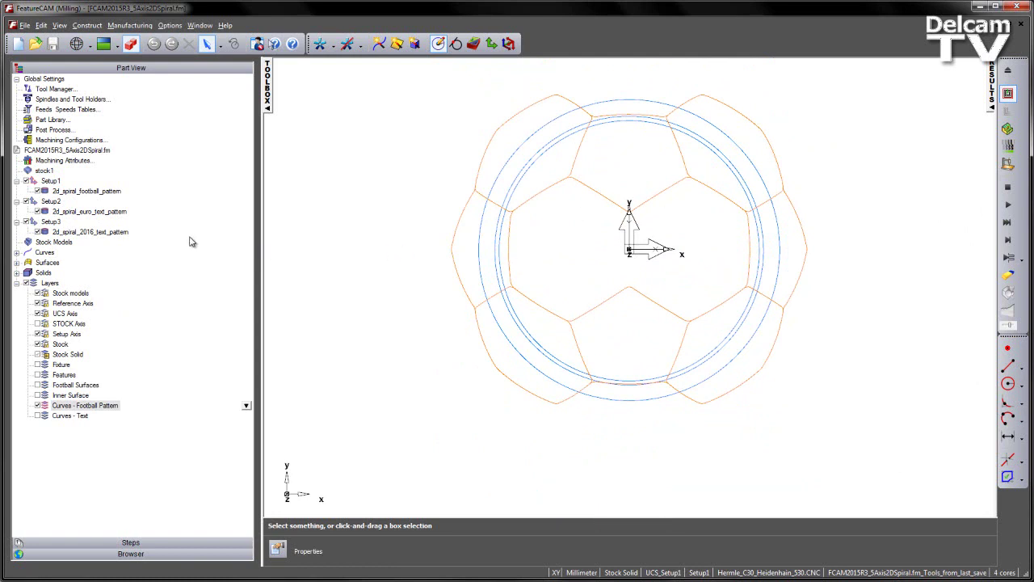
Switch off Setup3, Setup2 and Setup1 with their features, leaving Setup1 current
{"action": "left_click", "coordinate": [27, 221]}
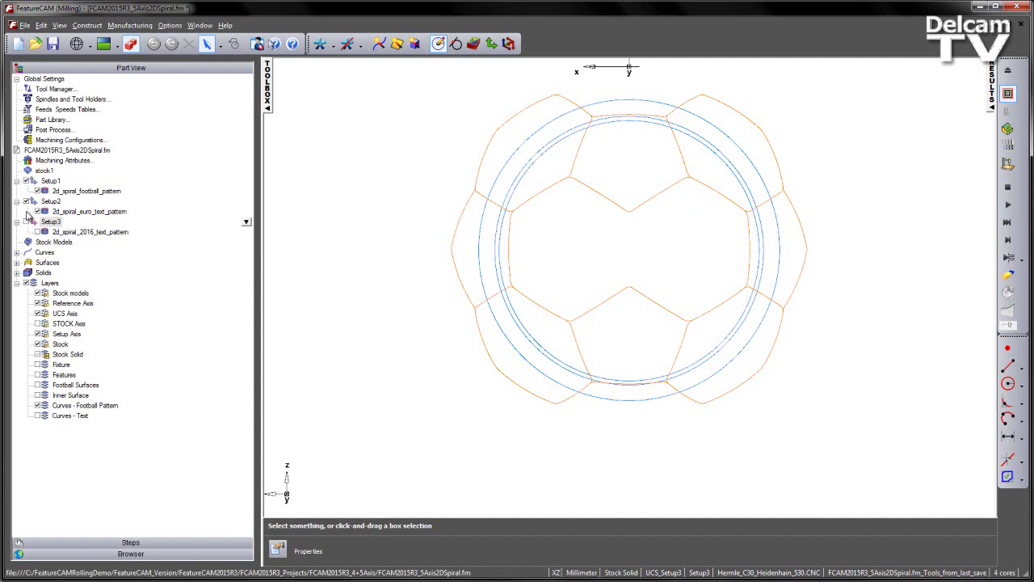
{"action": "left_click", "coordinate": [25, 202]}
{"action": "left_click", "coordinate": [26, 180]}
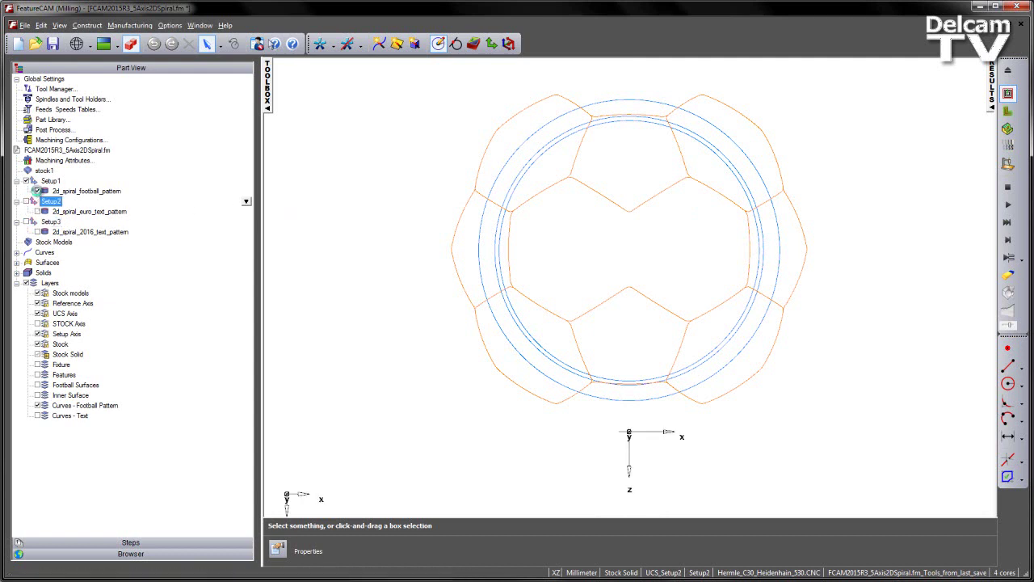
{"action": "left_click", "coordinate": [44, 181]}
Set stock1's indexing to No multi-axis positioning
{"action": "double_click", "coordinate": [46, 171]}
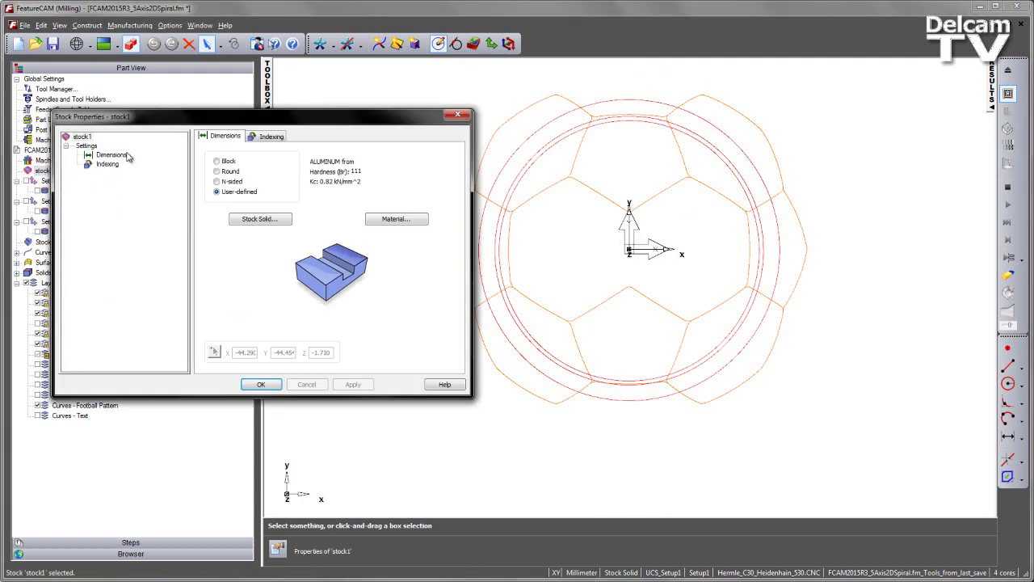
{"action": "left_click", "coordinate": [259, 139]}
{"action": "left_click", "coordinate": [242, 156]}
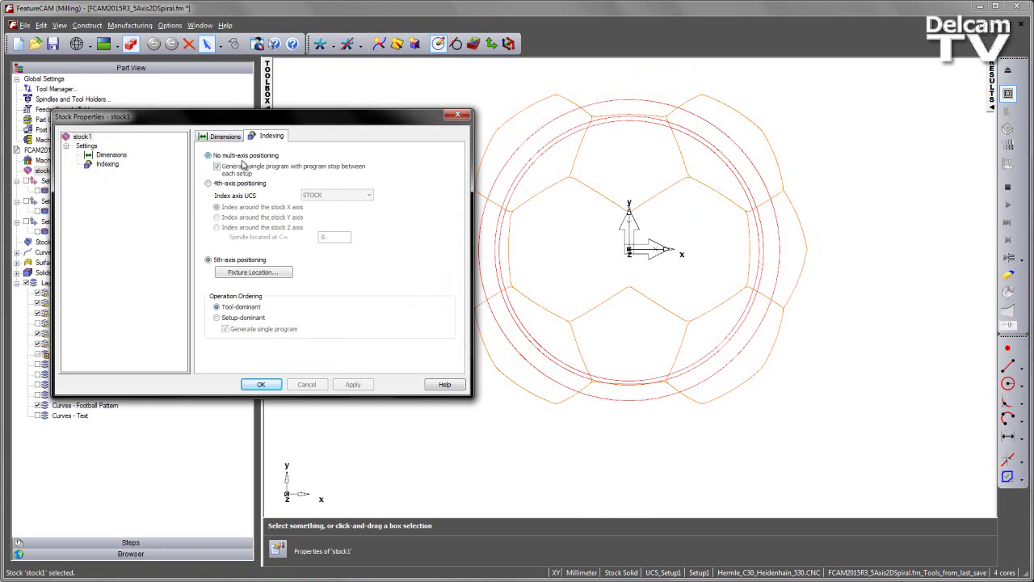
{"action": "left_click", "coordinate": [275, 385]}
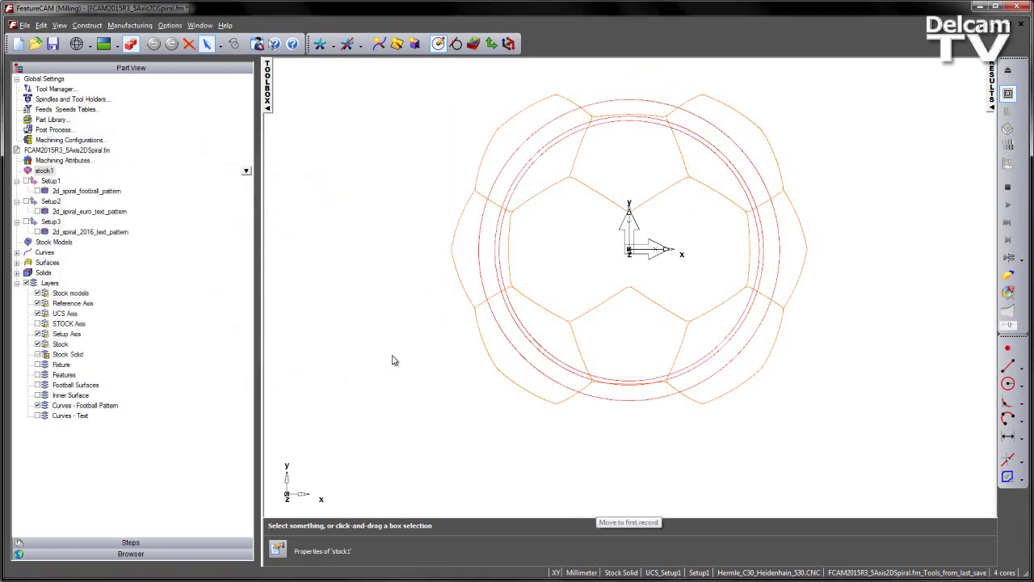
{"action": "left_click", "coordinate": [358, 196]}
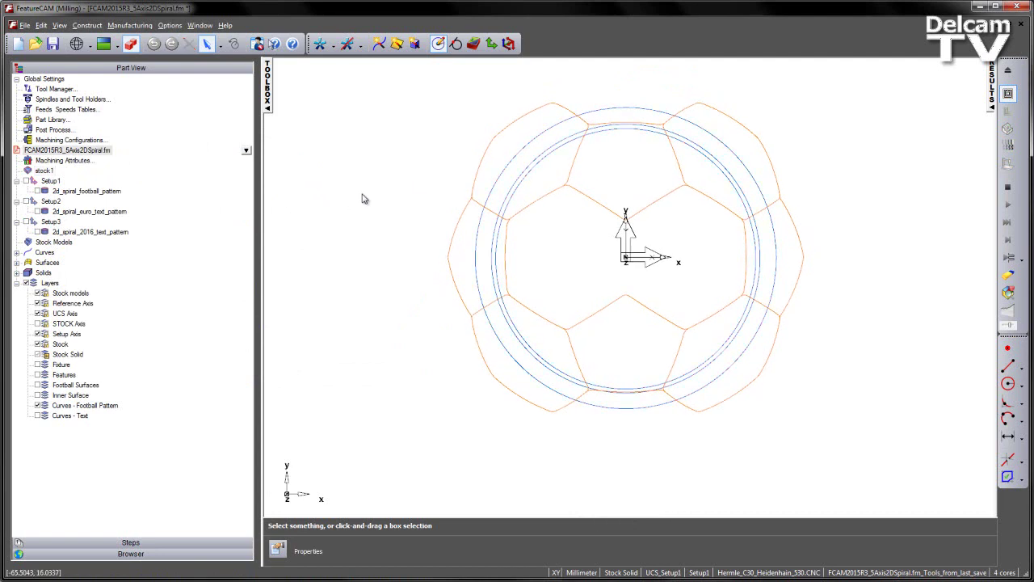
Show the trophy stock solid and select the ball's face from a side view
{"action": "left_click", "coordinate": [17, 273]}
{"action": "right_click", "coordinate": [60, 333]}
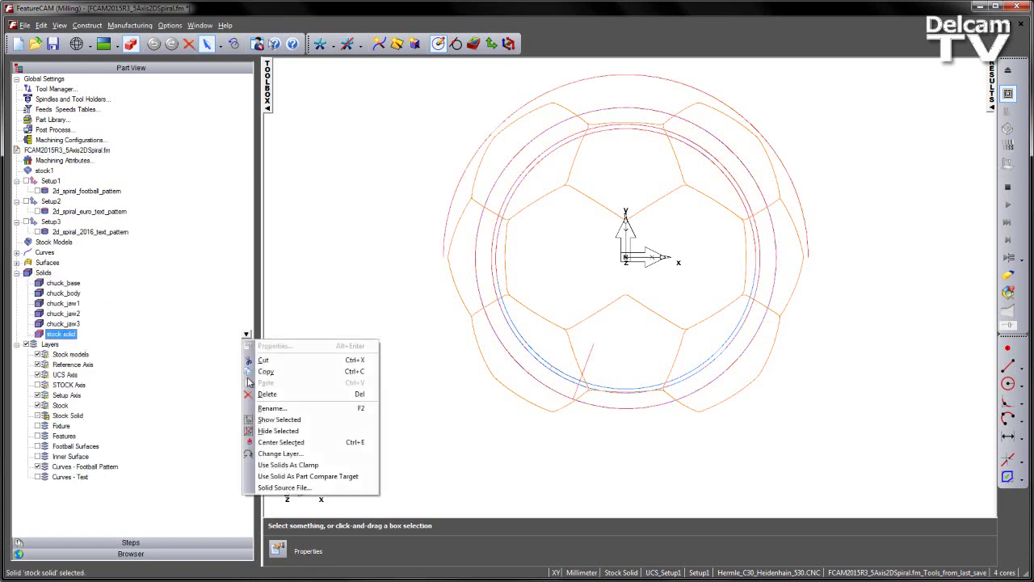
{"action": "left_click", "coordinate": [295, 420]}
{"action": "left_click", "coordinate": [383, 270]}
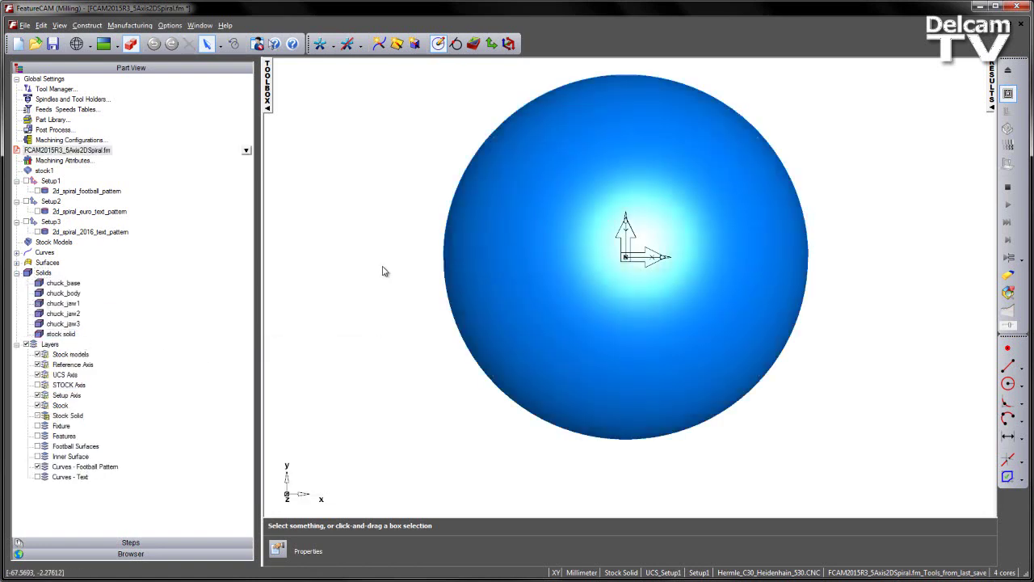
{"action": "mouse_move", "coordinate": [383, 270]}
{"action": "middle_mouse_down"}
{"action": "mouse_move", "coordinate": [588, 279]}
{"action": "mouse_move", "coordinate": [573, 110]}
{"action": "mouse_move", "coordinate": [574, 138]}
{"action": "middle_mouse_up"}
{"action": "scroll", "coordinate": [576, 158], "scroll_direction": "down", "scroll_amount": 3}
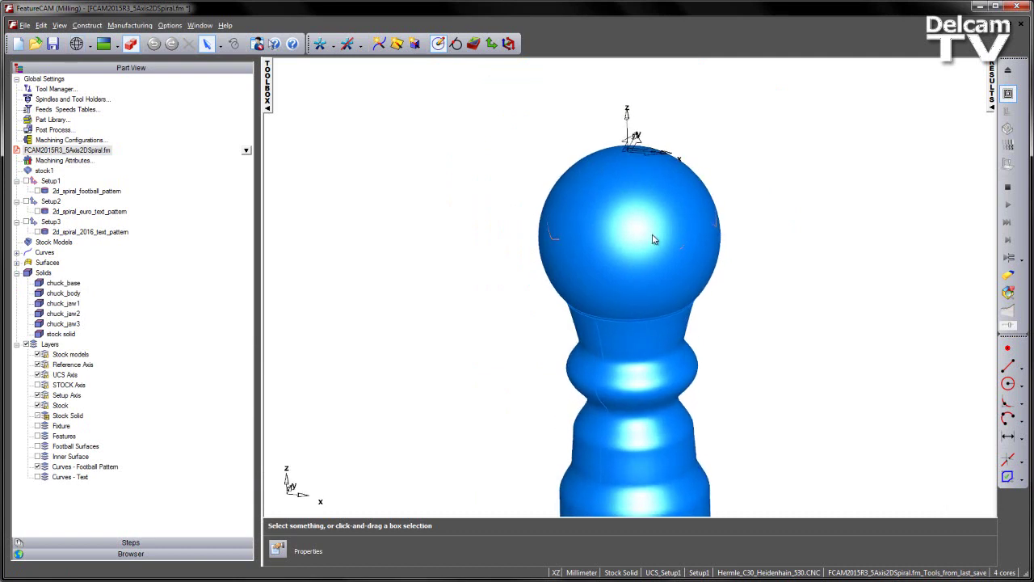
{"action": "left_click", "coordinate": [623, 185]}
{"action": "mouse_move", "coordinate": [623, 190]}
{"action": "middle_mouse_down"}
{"action": "mouse_move", "coordinate": [632, 194]}
{"action": "mouse_move", "coordinate": [619, 202]}
{"action": "middle_mouse_up"}
Create a surface milling feature on face_10 with a single 2d Spiral finish operation
{"action": "left_click", "coordinate": [472, 44]}
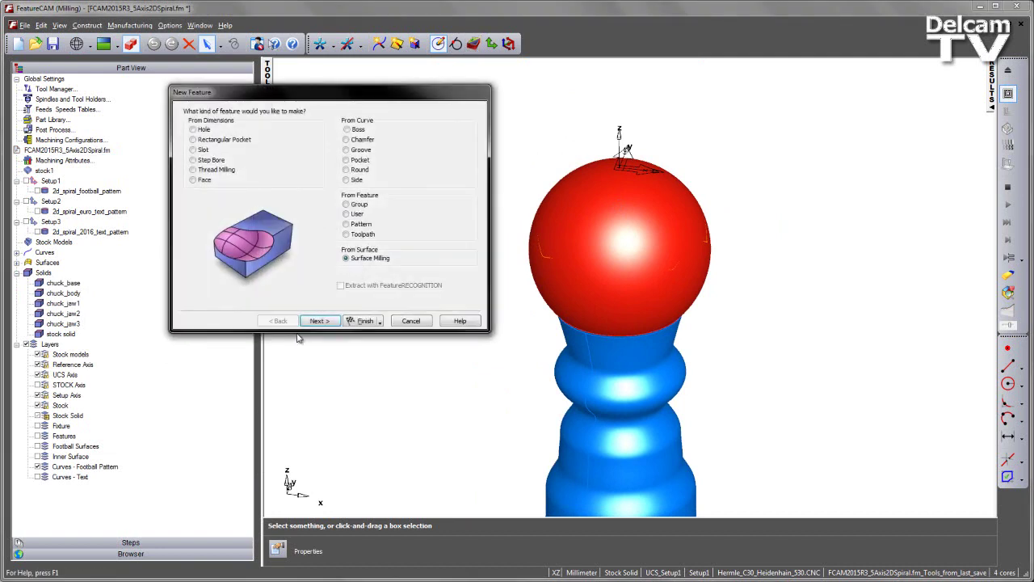
{"action": "left_click", "coordinate": [318, 320]}
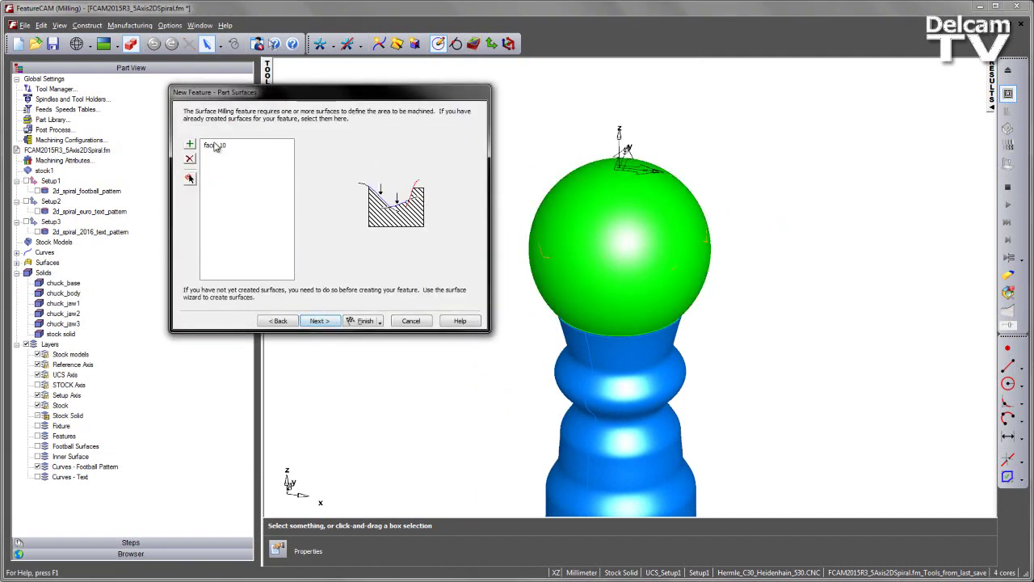
{"action": "left_click", "coordinate": [319, 321]}
{"action": "left_click", "coordinate": [247, 150]}
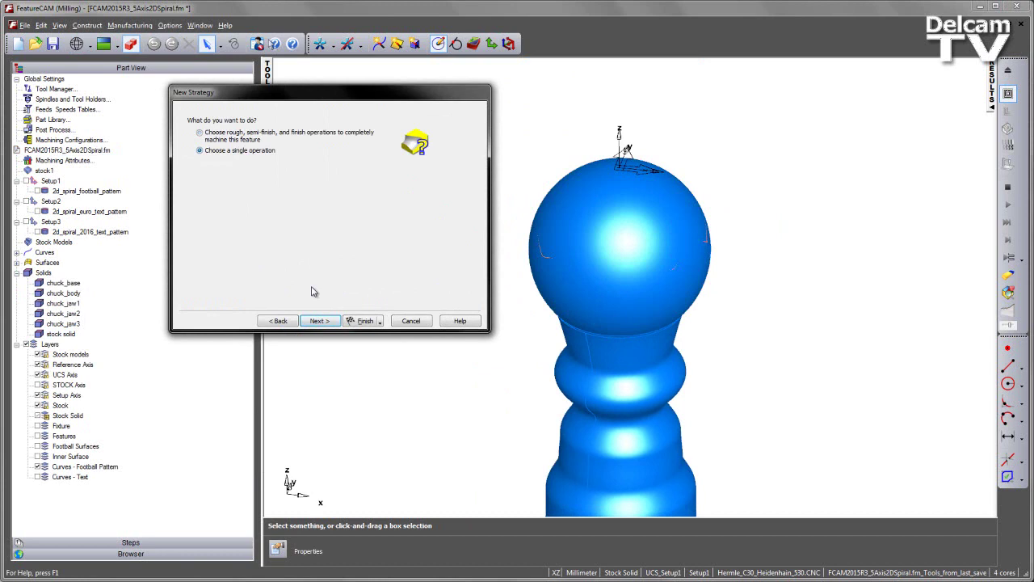
{"action": "left_click", "coordinate": [318, 320]}
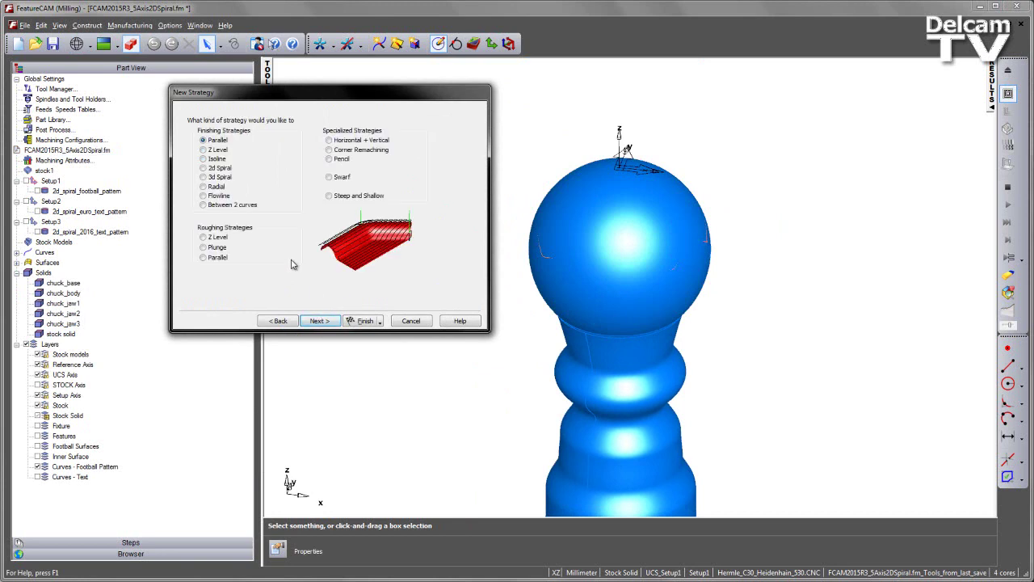
{"action": "left_click", "coordinate": [220, 168]}
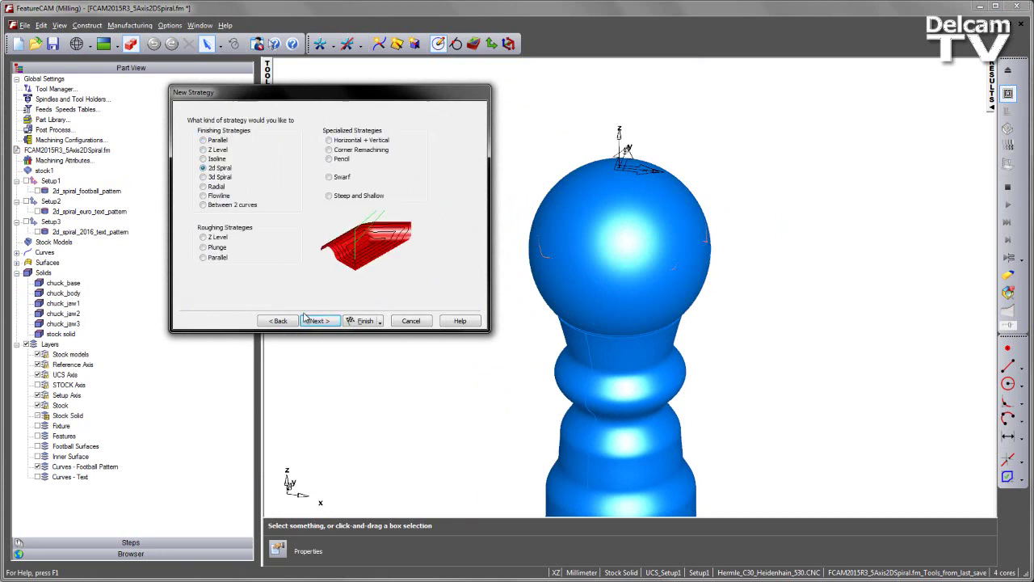
{"action": "left_click", "coordinate": [317, 321]}
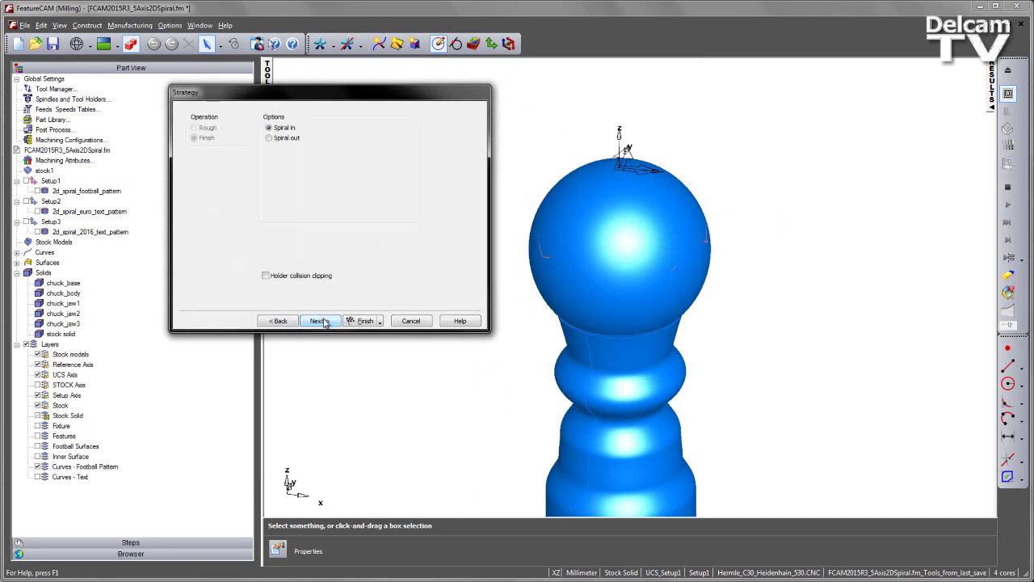
{"action": "left_click", "coordinate": [364, 320]}
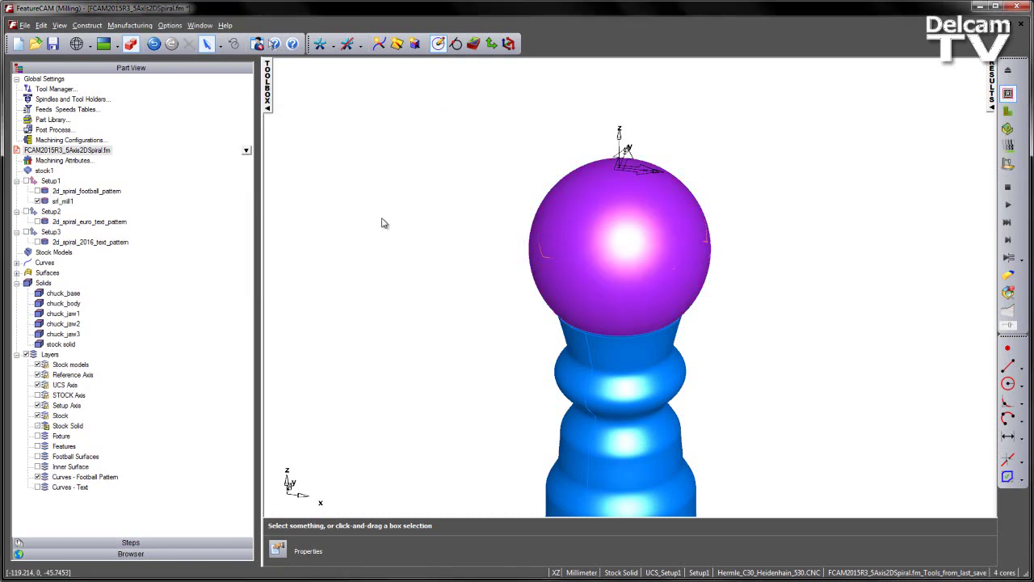
In top view, open srf_mill1's finish1 milling attributes and select the Z end attribute
{"action": "key", "text": "ctrl+t"}
{"action": "scroll", "coordinate": [501, 272], "scroll_direction": "up", "scroll_amount": 3}
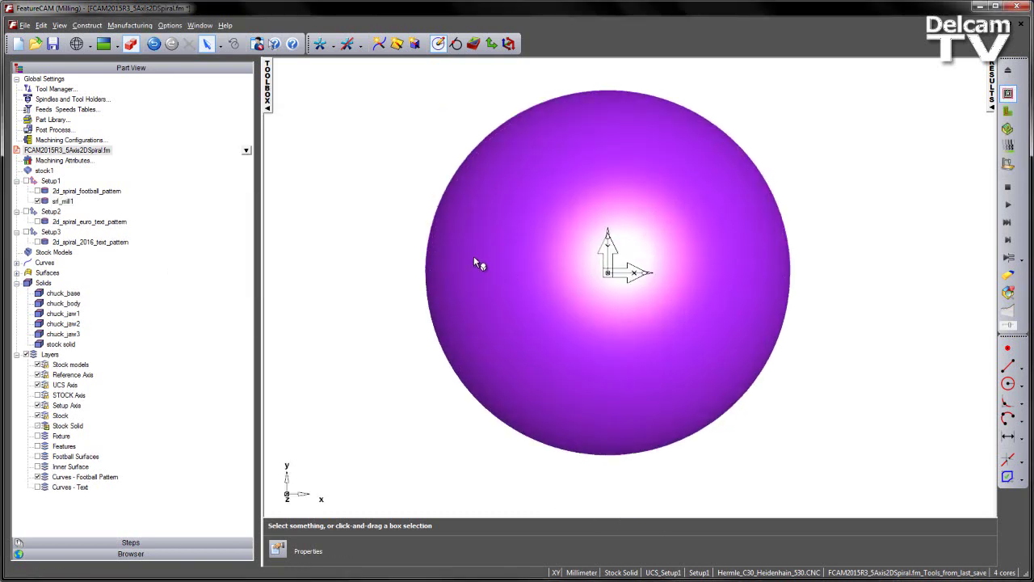
{"action": "double_click", "coordinate": [63, 201]}
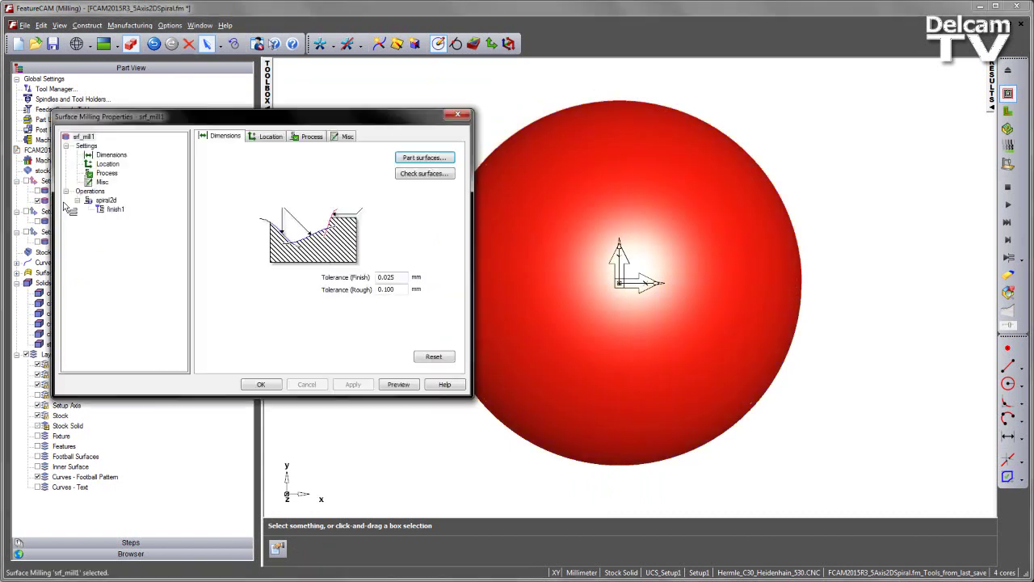
{"action": "left_click", "coordinate": [113, 210]}
{"action": "left_click", "coordinate": [257, 138]}
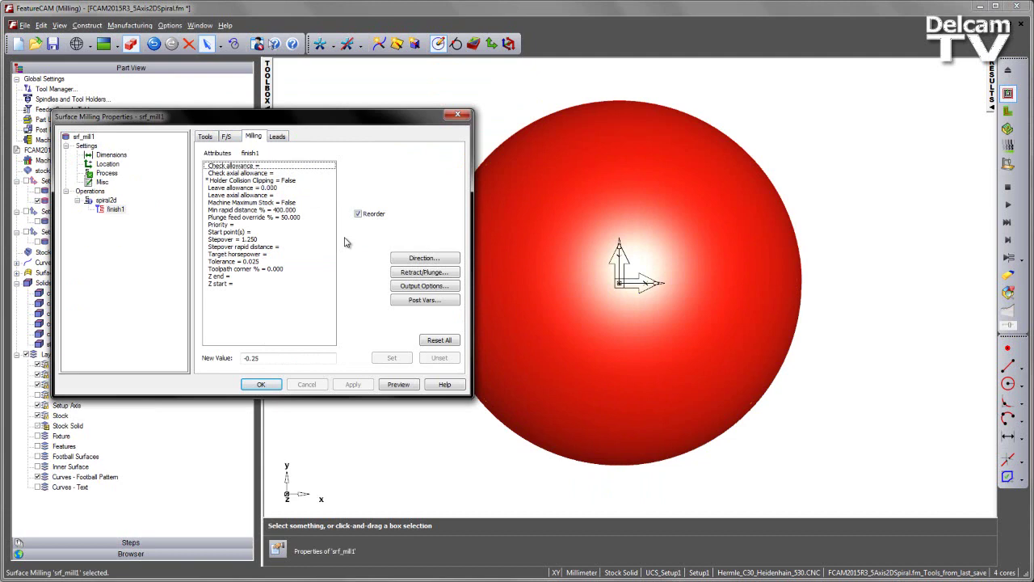
{"action": "left_click", "coordinate": [220, 276]}
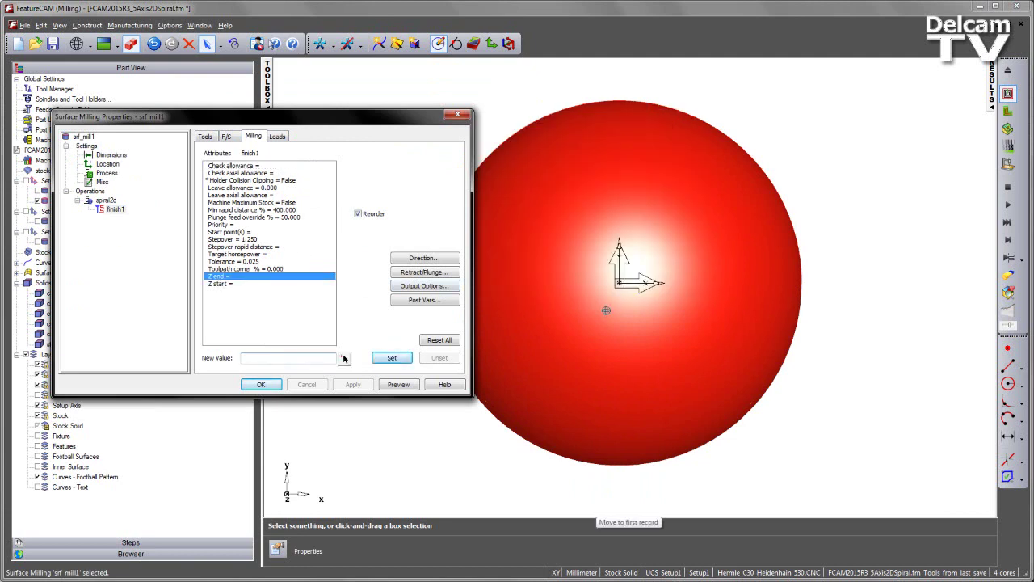
Set Z end to -23.136 from a point on the sphere in front view, and apply
{"action": "key", "text": "F6"}
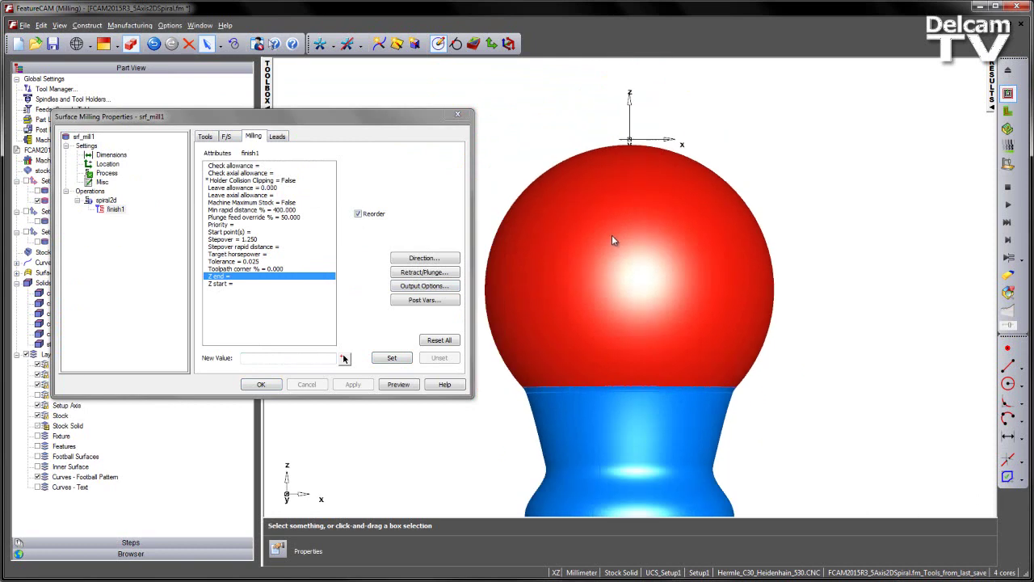
{"action": "left_click", "coordinate": [343, 359]}
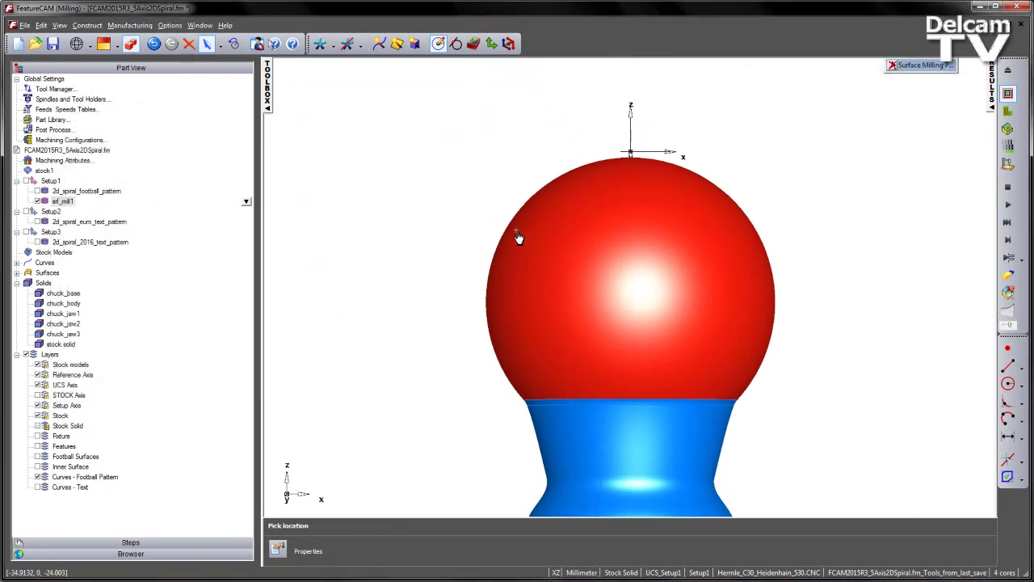
{"action": "left_click", "coordinate": [507, 233]}
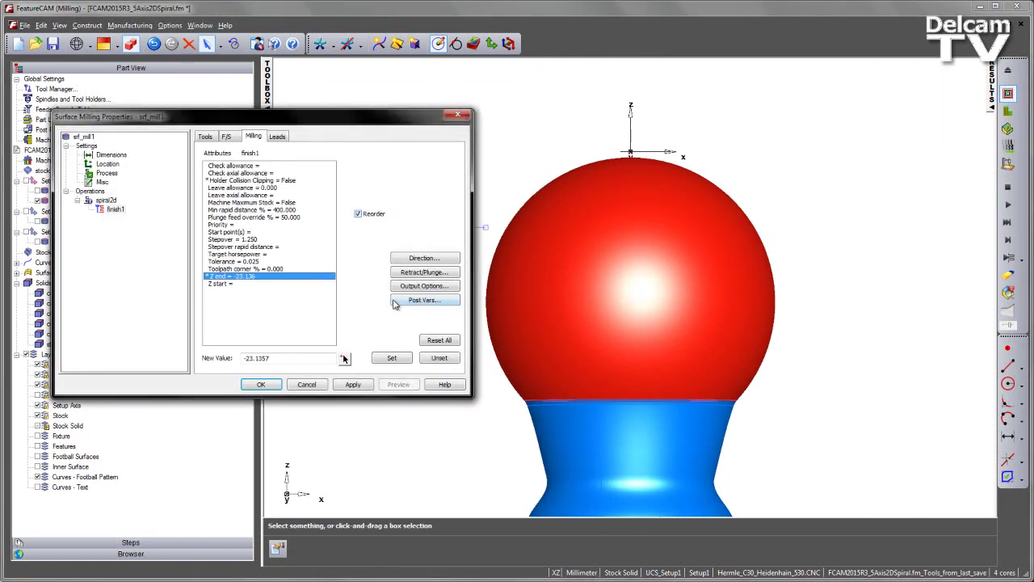
{"action": "left_click", "coordinate": [353, 383]}
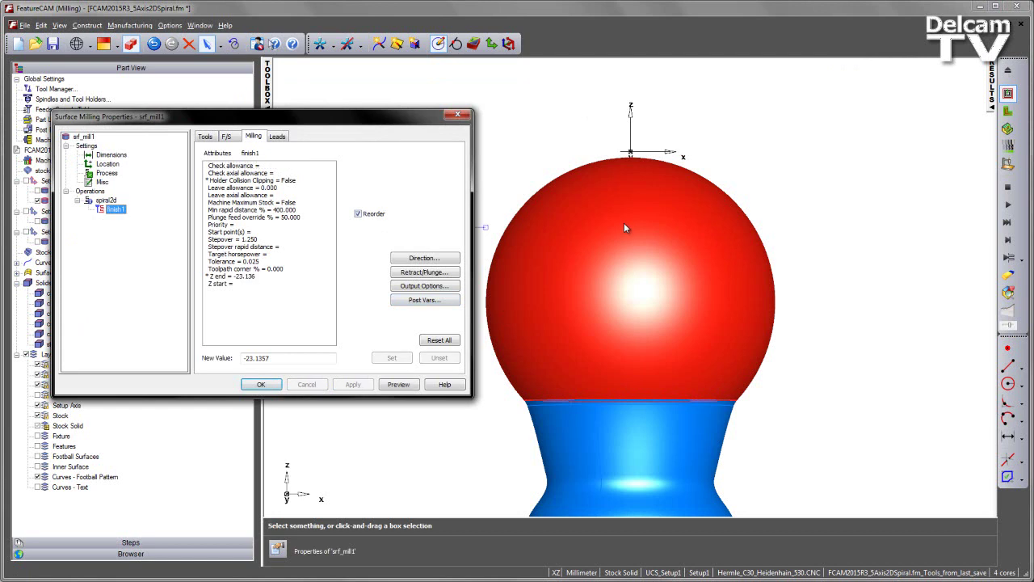
{"action": "left_click", "coordinate": [624, 224]}
{"action": "key", "text": "ctrl+t"}
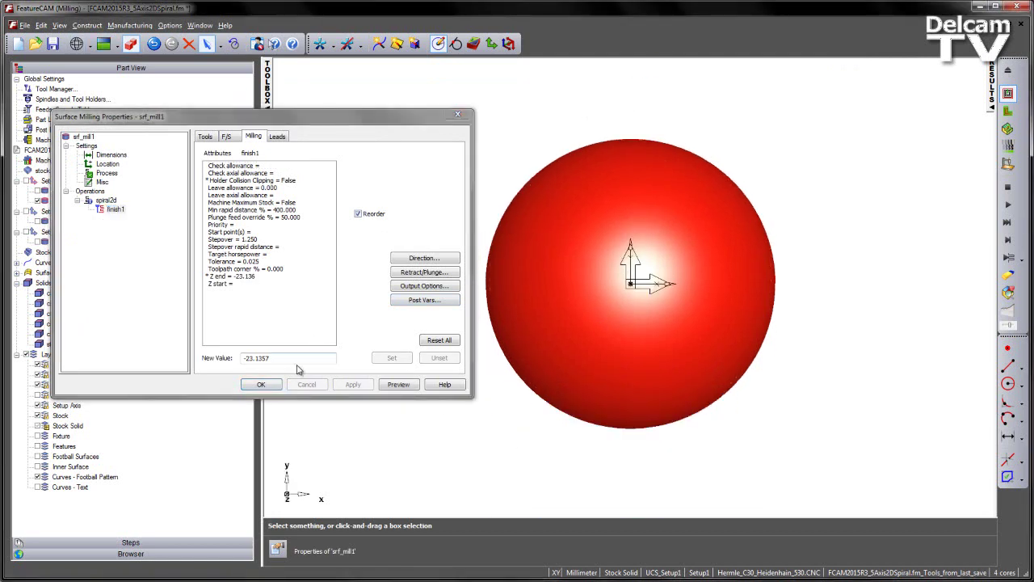
{"action": "left_click", "coordinate": [261, 384]}
Show wireframe, hide the football pattern curves, and compute the spiral toolpath over the sphere
{"action": "left_click", "coordinate": [131, 45]}
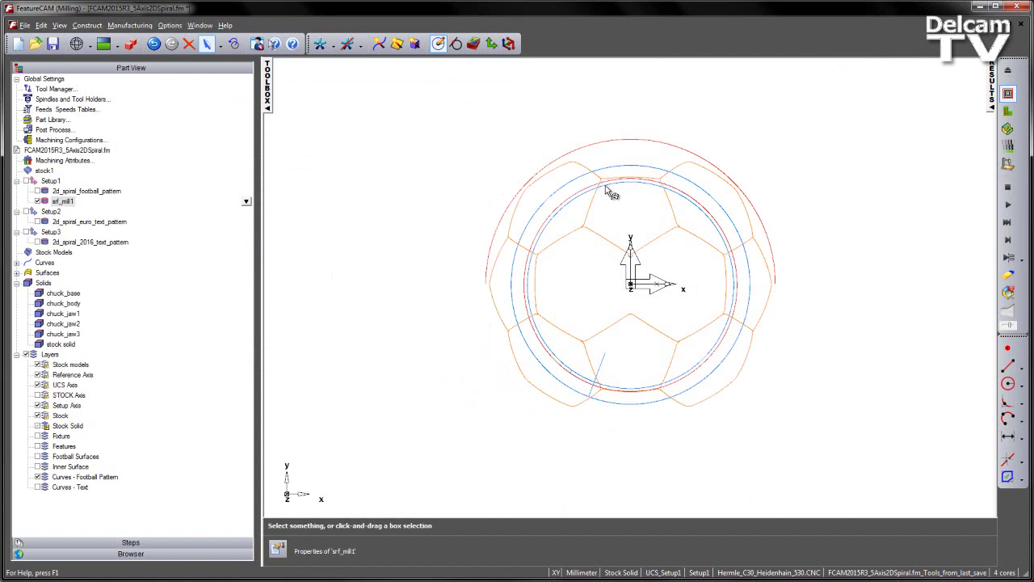
{"action": "left_click", "coordinate": [37, 477]}
{"action": "left_click", "coordinate": [37, 477]}
{"action": "left_click", "coordinate": [1008, 205]}
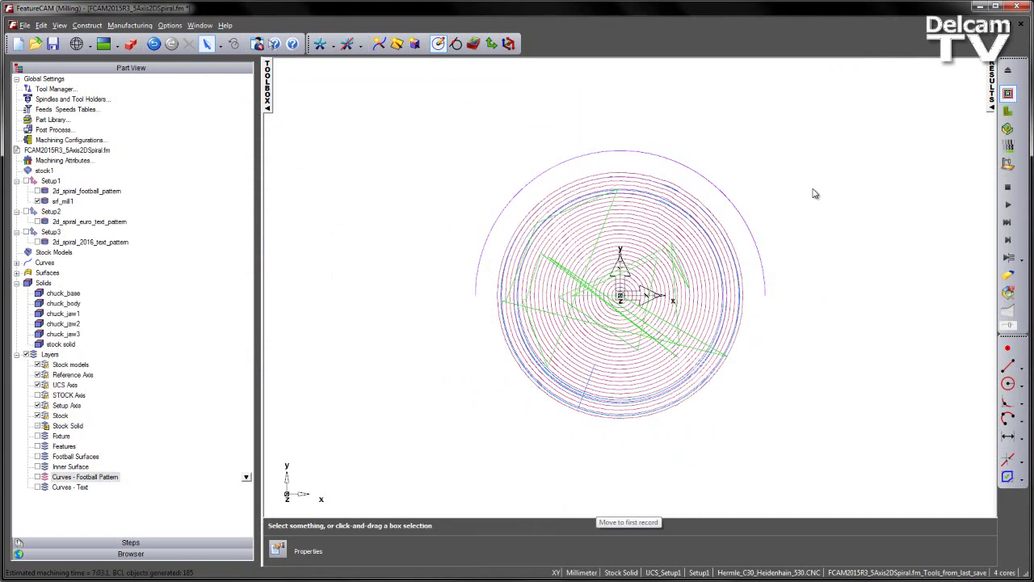
{"action": "middle_click_drag", "start_coordinate": [695, 289], "coordinate": [607, 210]}
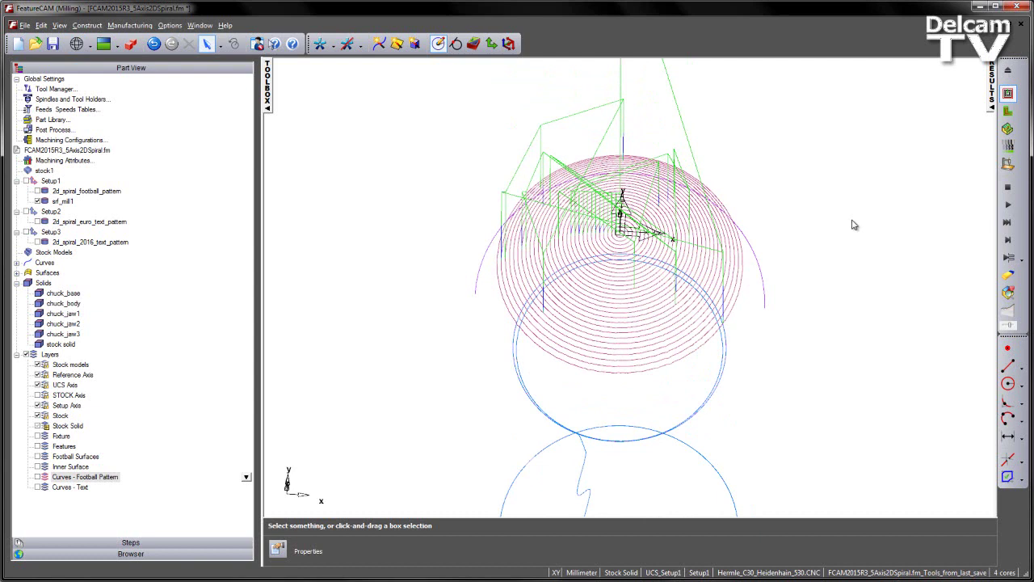
{"action": "key", "text": "ctrl+t"}
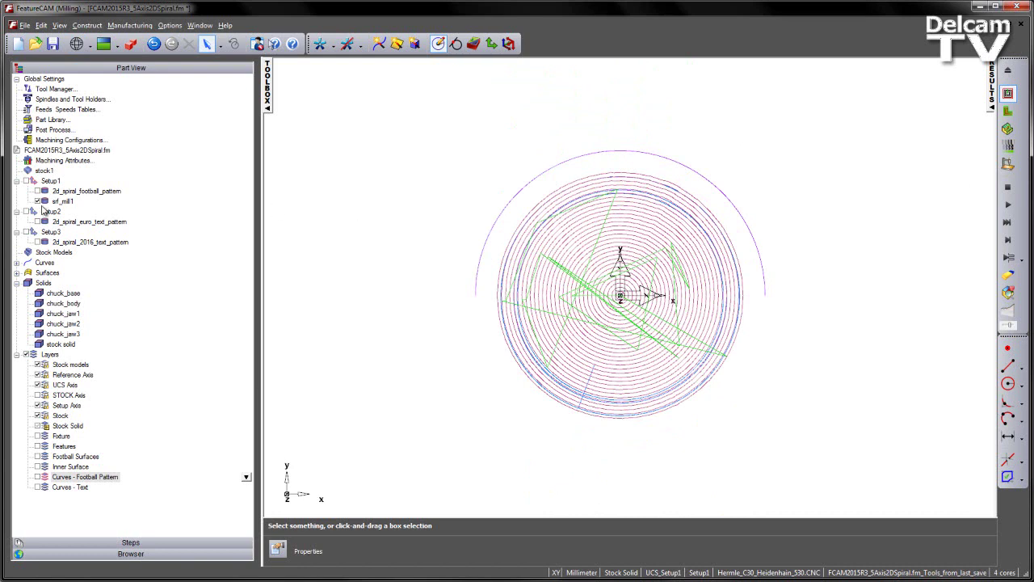
Set srf_mill1's spiral2d stock boundary to selected curves and show the Football Pattern curves layer
{"action": "right_click", "coordinate": [62, 200]}
{"action": "left_click", "coordinate": [273, 213]}
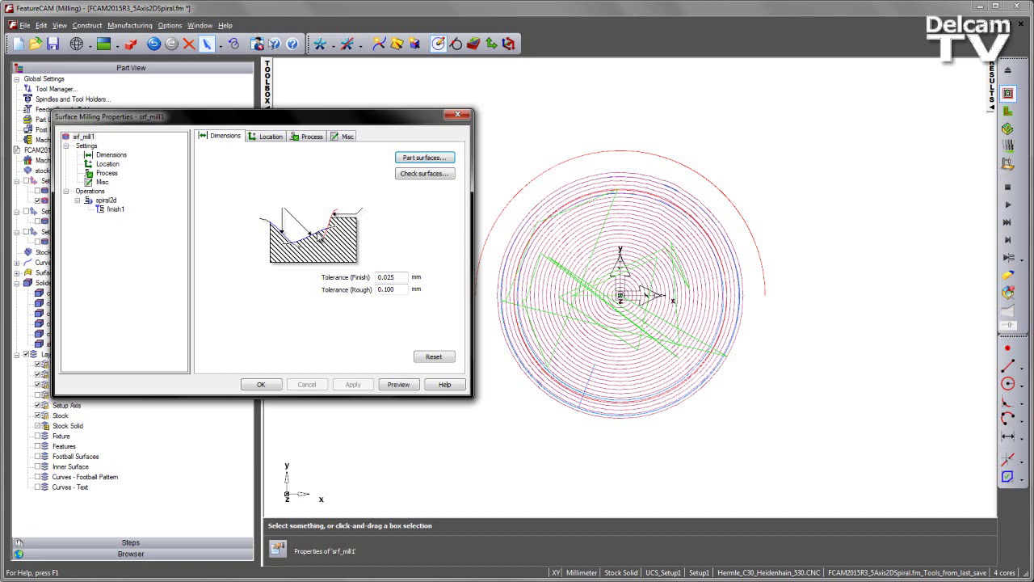
{"action": "left_click", "coordinate": [109, 200]}
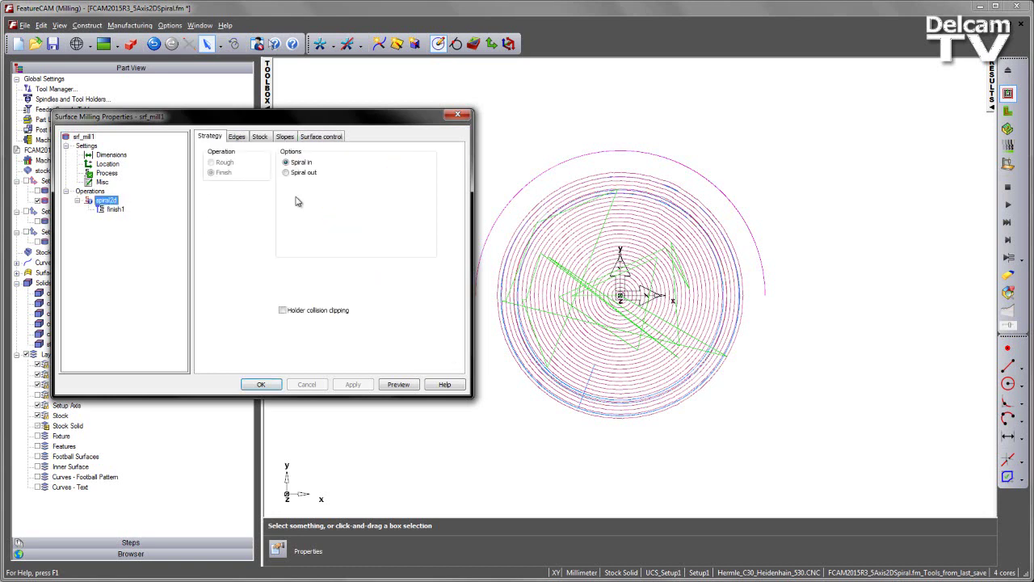
{"action": "left_click", "coordinate": [262, 139]}
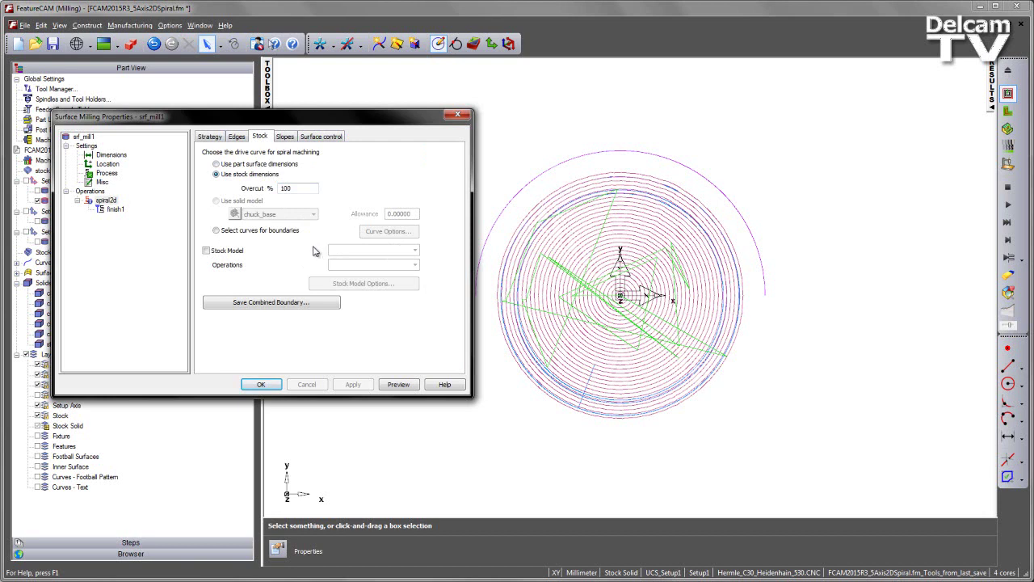
{"action": "left_click", "coordinate": [284, 232]}
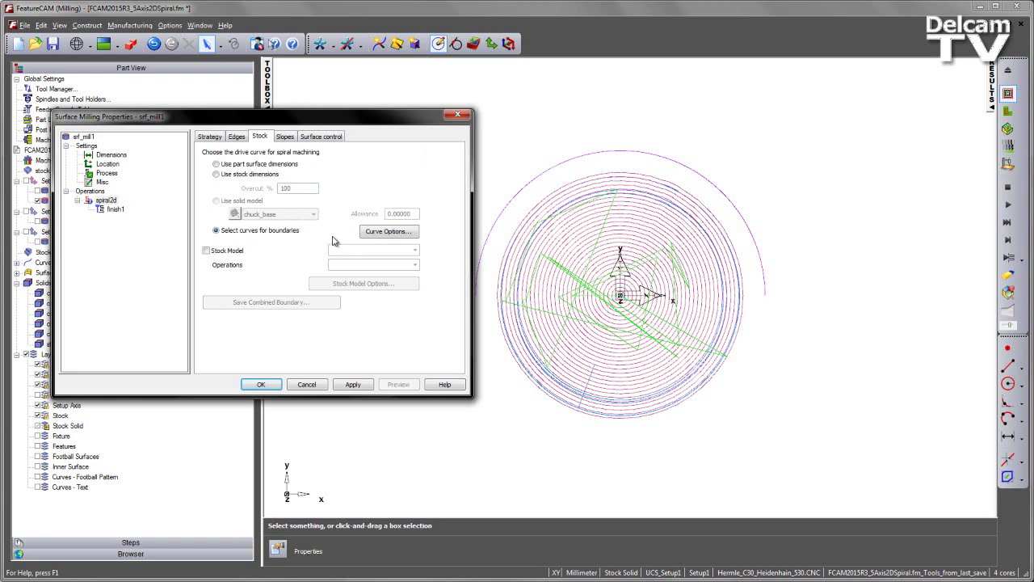
{"action": "left_click", "coordinate": [38, 477]}
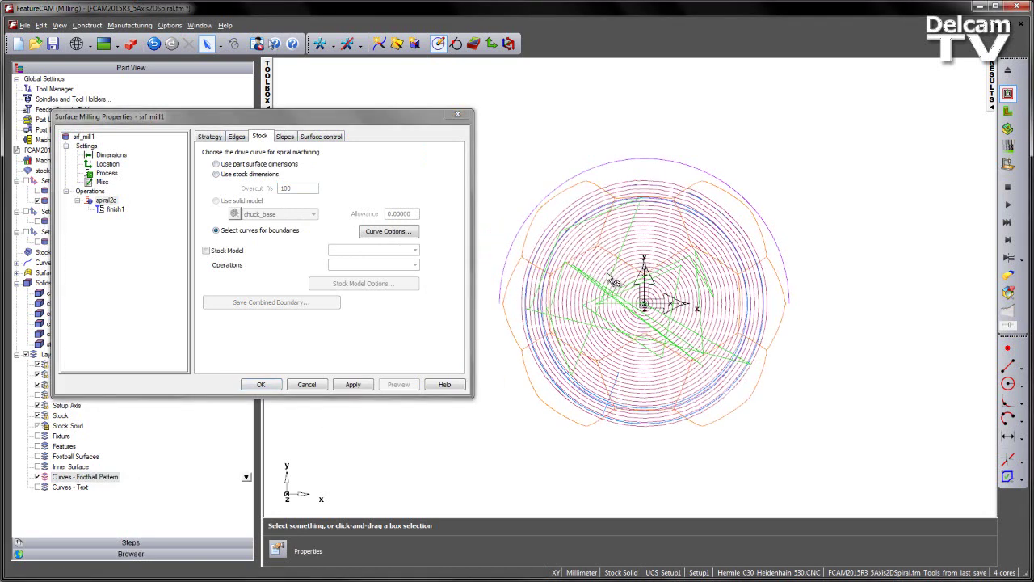
{"action": "left_click", "coordinate": [388, 231]}
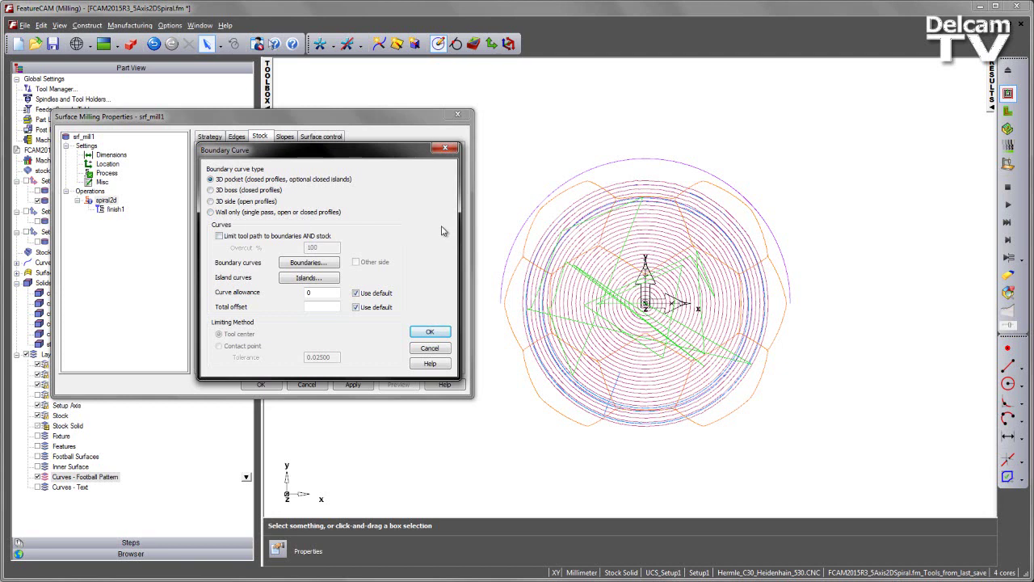
Pick football_pattern_curve_01 on the model as the spiral's boundary curve and apply
{"action": "left_click", "coordinate": [294, 268]}
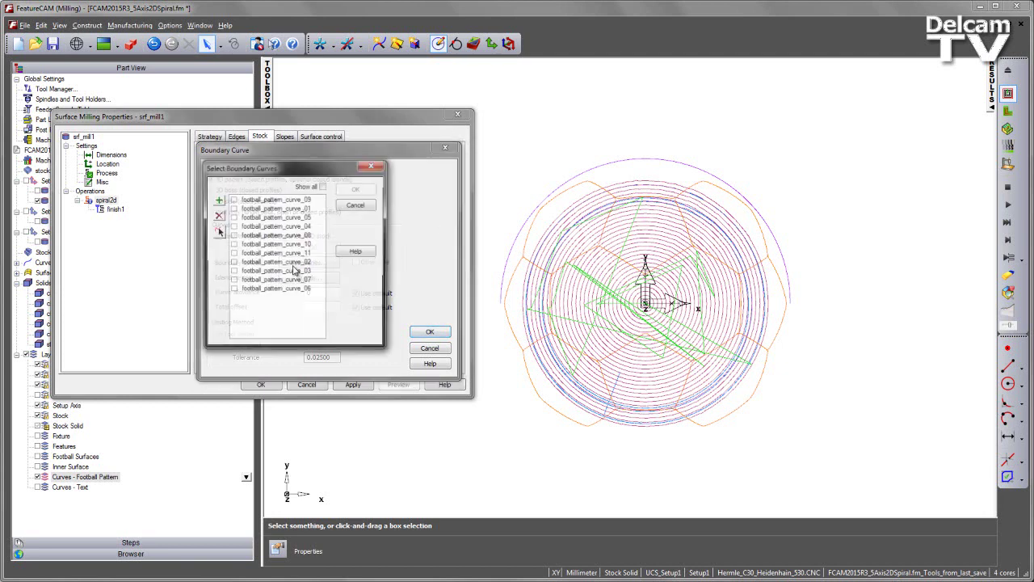
{"action": "left_click", "coordinate": [220, 234]}
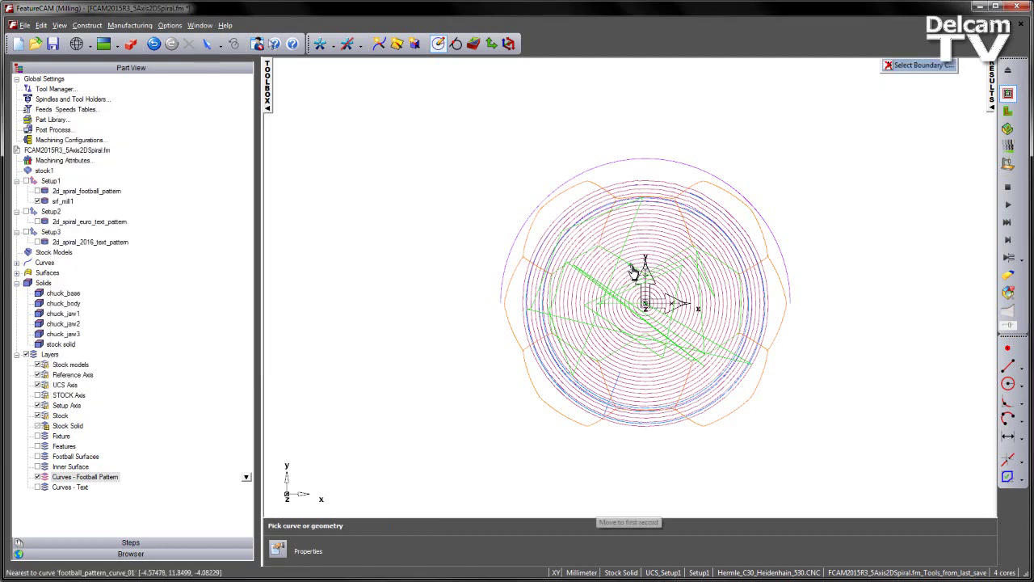
{"action": "left_click", "coordinate": [632, 275]}
{"action": "left_click", "coordinate": [357, 190]}
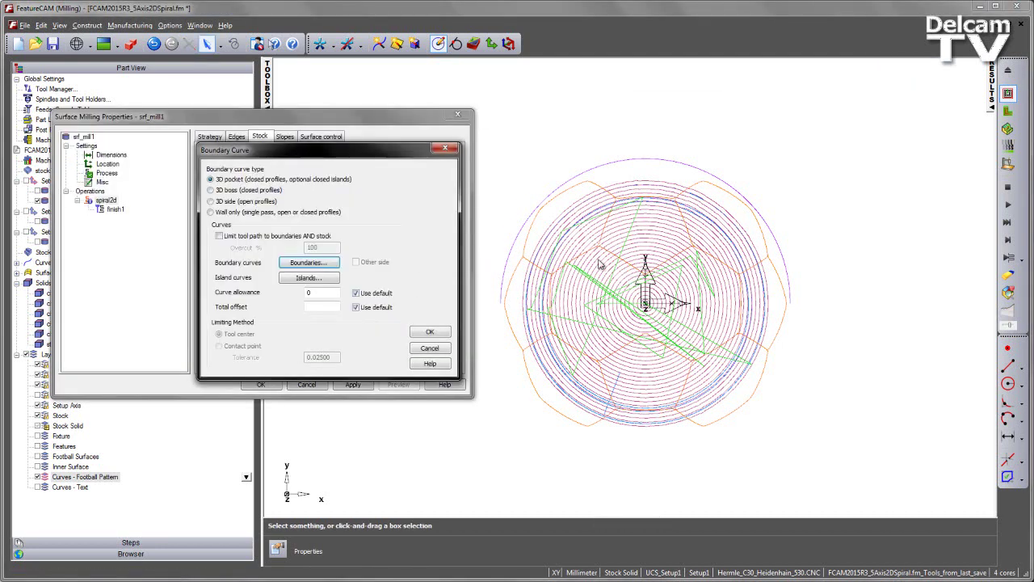
{"action": "left_click", "coordinate": [429, 333]}
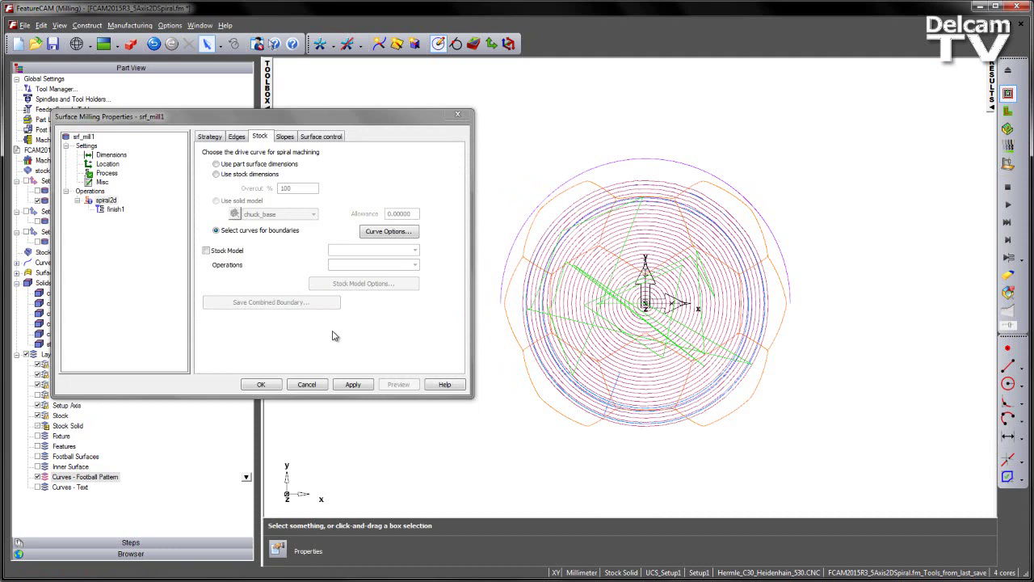
{"action": "left_click", "coordinate": [353, 385]}
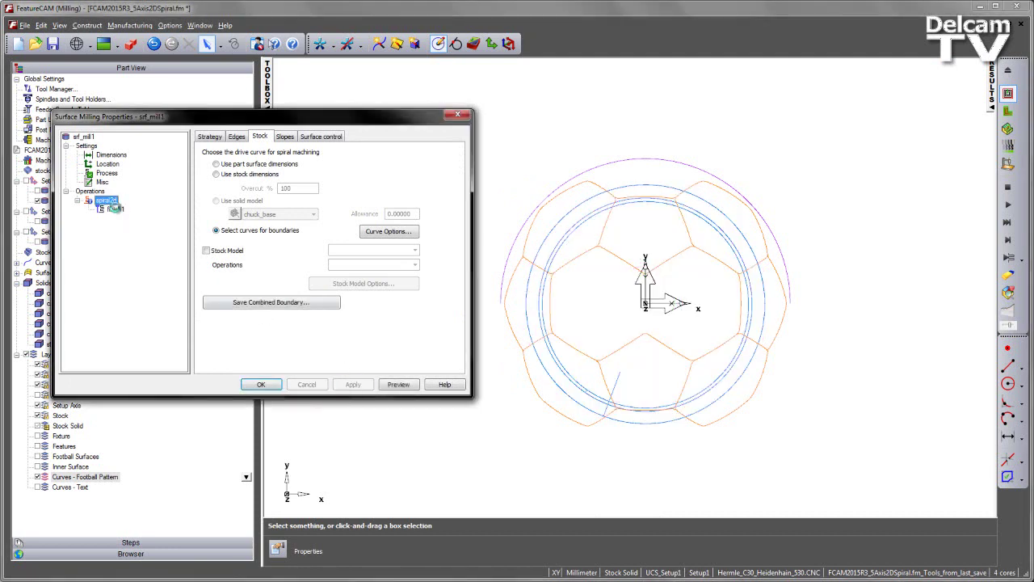
Unset finish1's Z end limit, apply, and close the operation properties
{"action": "left_click", "coordinate": [116, 209]}
{"action": "left_click", "coordinate": [257, 137]}
{"action": "left_click", "coordinate": [242, 276]}
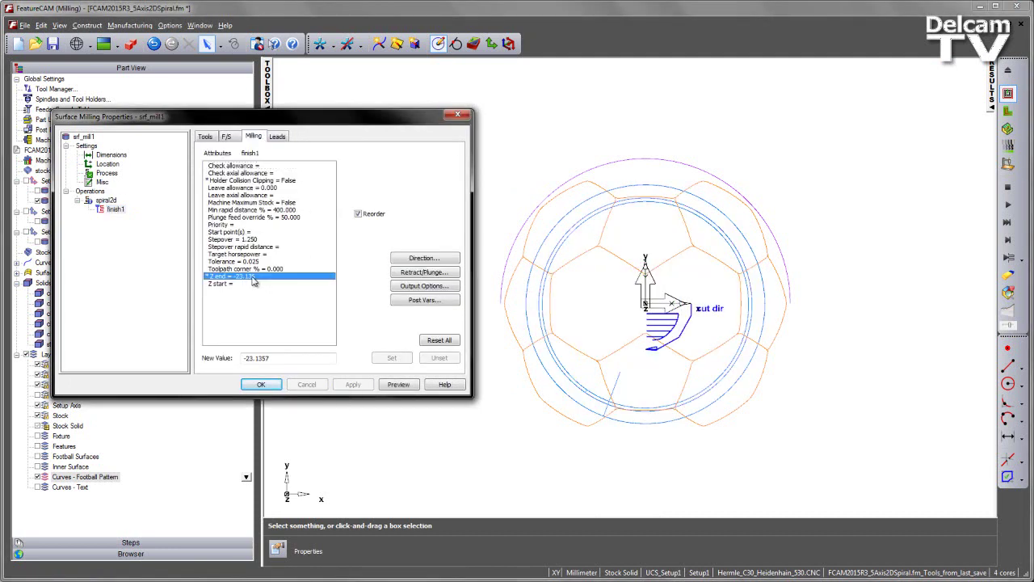
{"action": "left_click", "coordinate": [438, 358]}
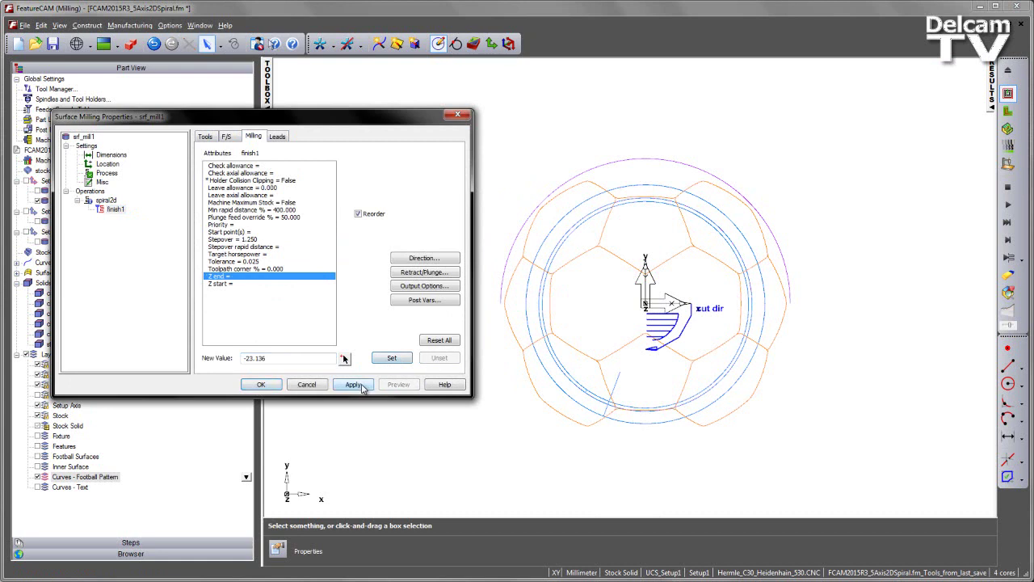
{"action": "left_click", "coordinate": [353, 384]}
{"action": "left_click", "coordinate": [261, 385]}
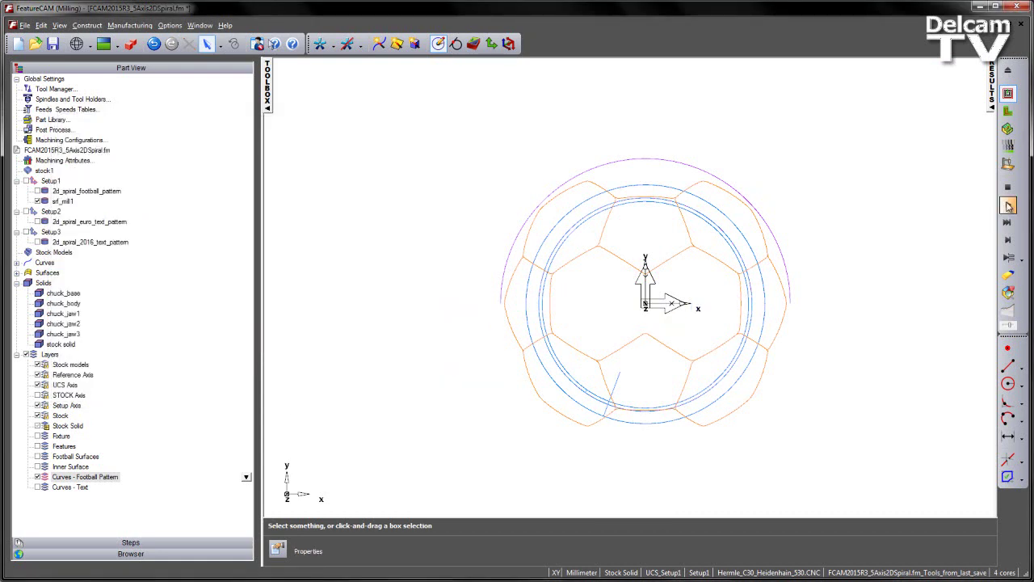
Recalculate the spiral toolpath and orbit around it to inspect the passes on the football patch
{"action": "left_click", "coordinate": [1008, 207]}
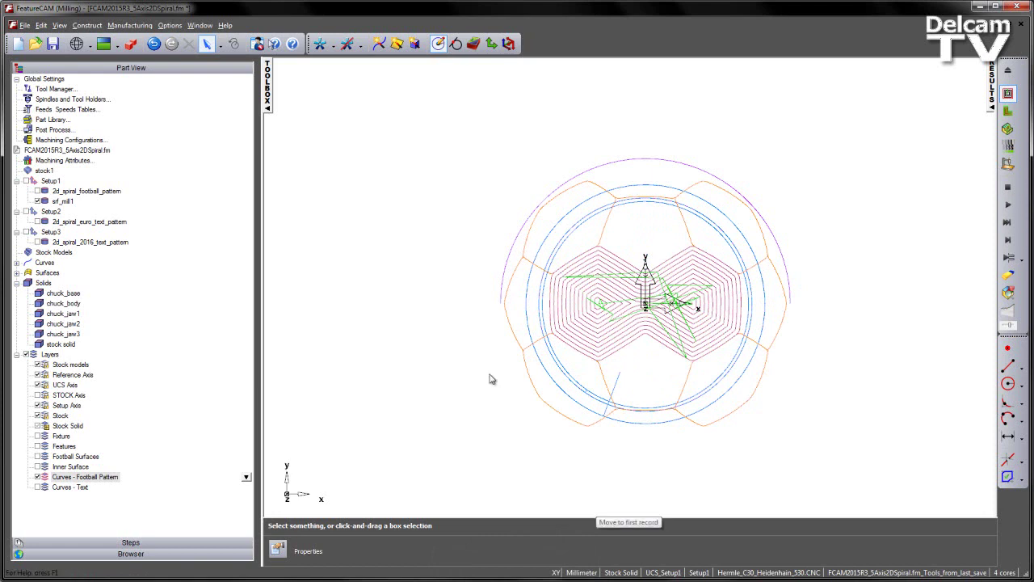
{"action": "middle_click_drag", "start_coordinate": [651, 333], "coordinate": [650, 258]}
{"action": "middle_click_drag", "start_coordinate": [638, 218], "coordinate": [592, 263]}
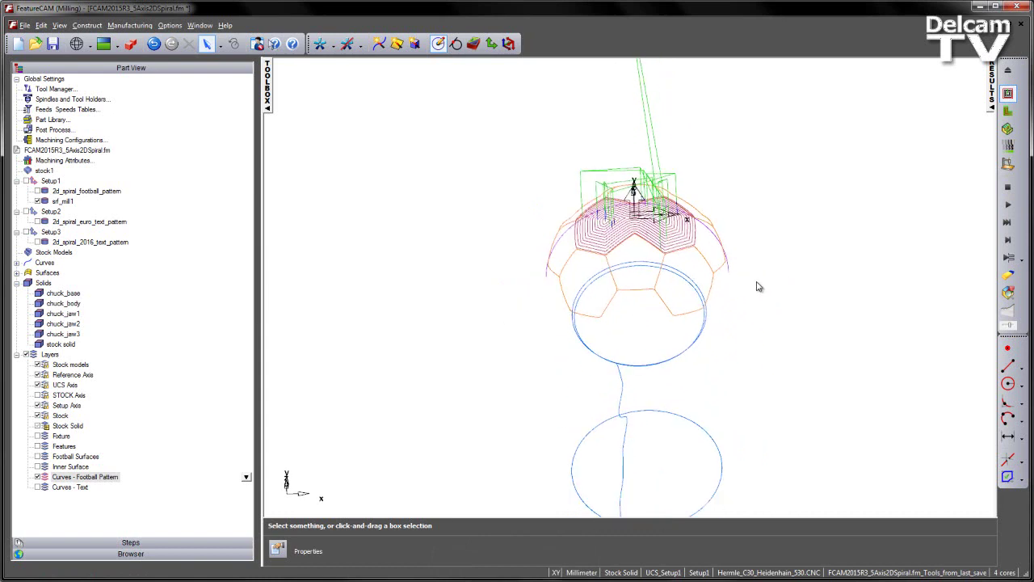
{"action": "key", "text": "ctrl+t"}
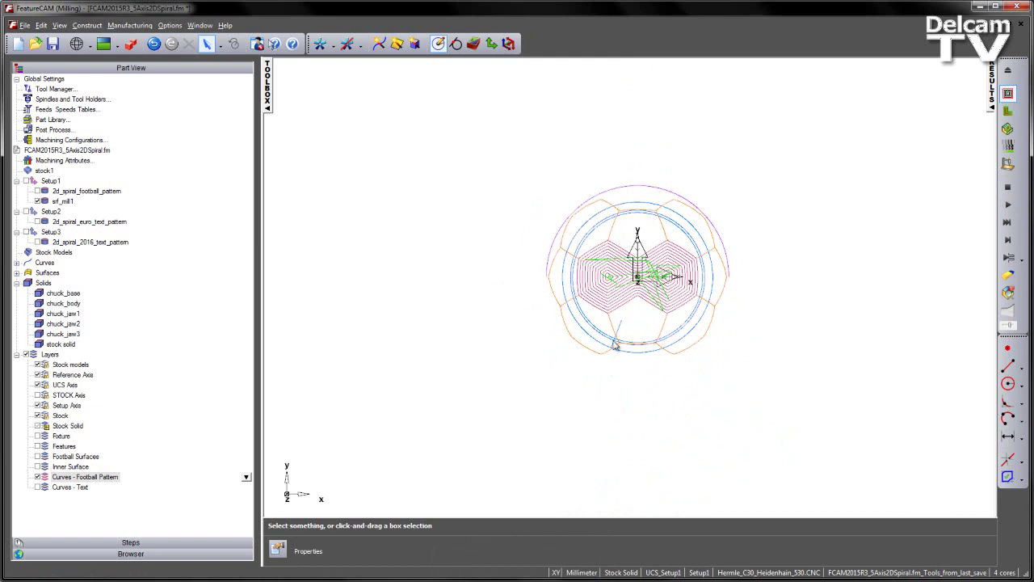
{"action": "scroll", "coordinate": [614, 346], "scroll_direction": "up", "scroll_amount": 3}
Clear the toolpaths and change srf_mill1's spiral2d boundary curve type to Wall only
{"action": "left_click", "coordinate": [1008, 72]}
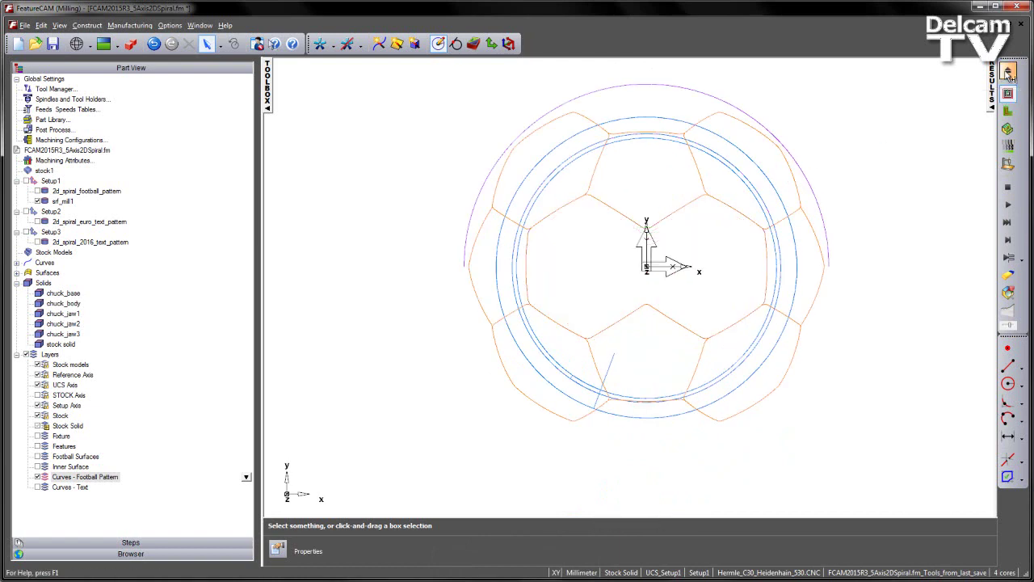
{"action": "double_click", "coordinate": [71, 202]}
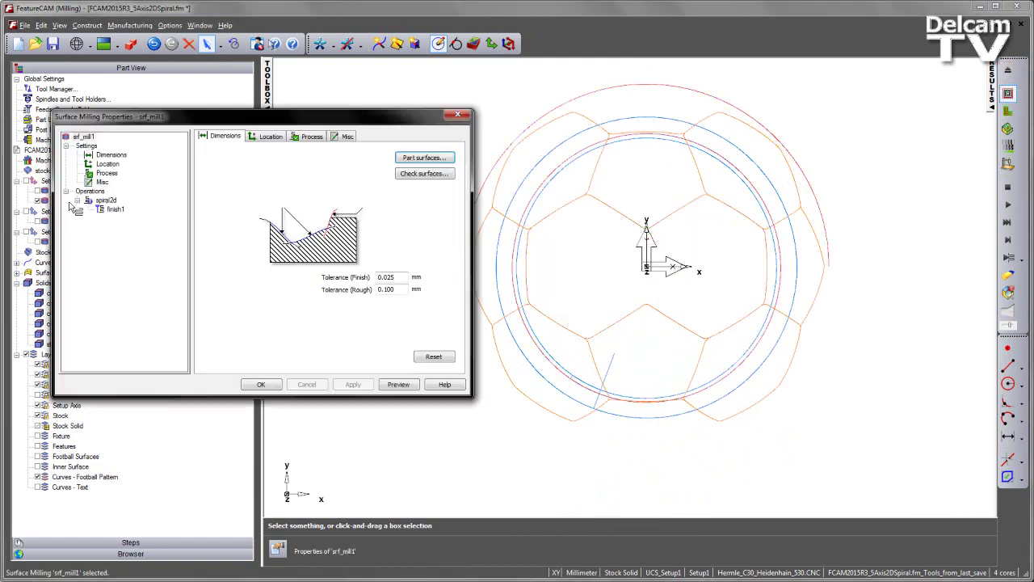
{"action": "left_click", "coordinate": [103, 200]}
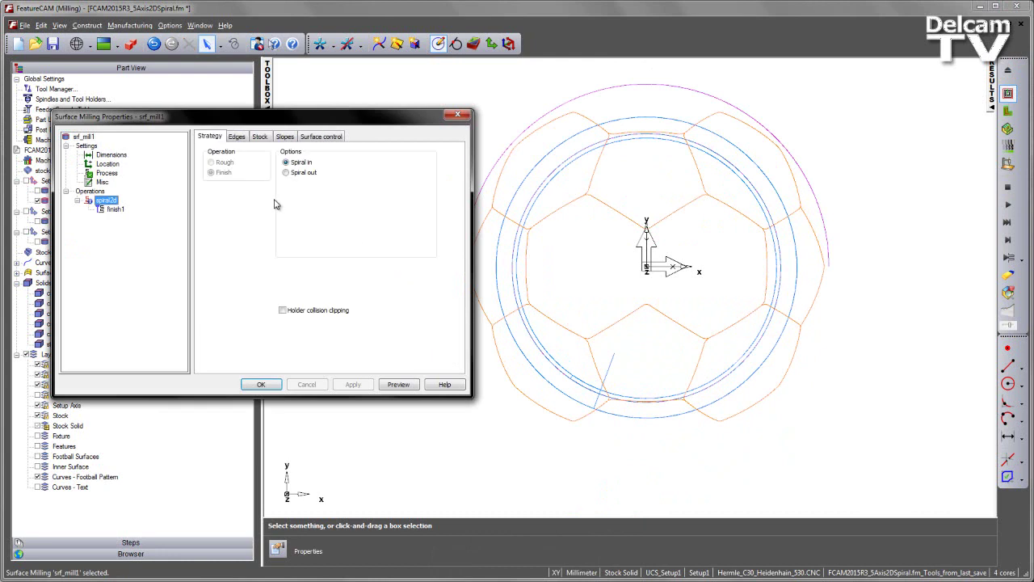
{"action": "left_click", "coordinate": [259, 137]}
{"action": "left_click", "coordinate": [395, 235]}
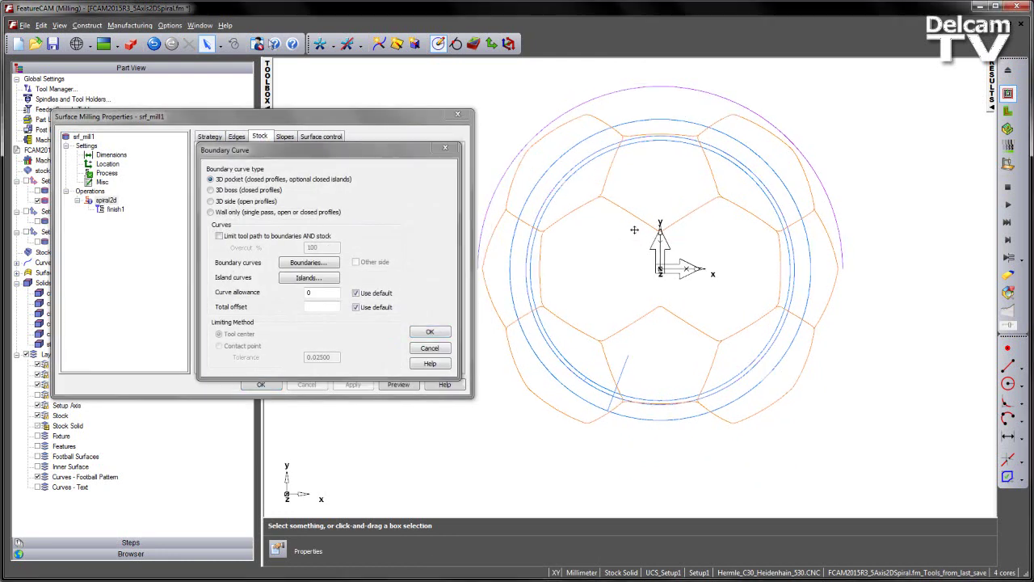
{"action": "left_click", "coordinate": [211, 212]}
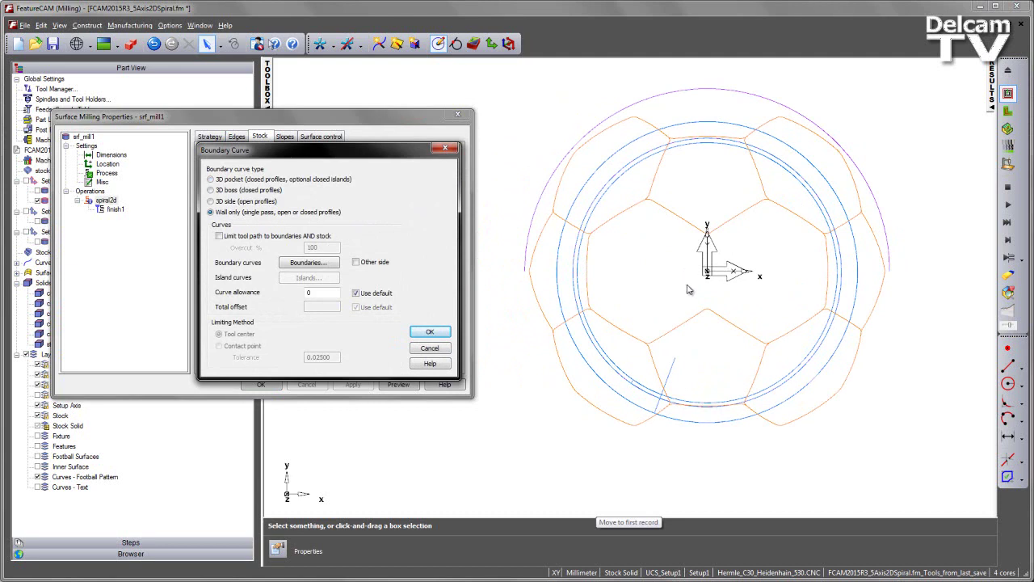
{"action": "middle_click_drag", "start_coordinate": [691, 301], "coordinate": [654, 171]}
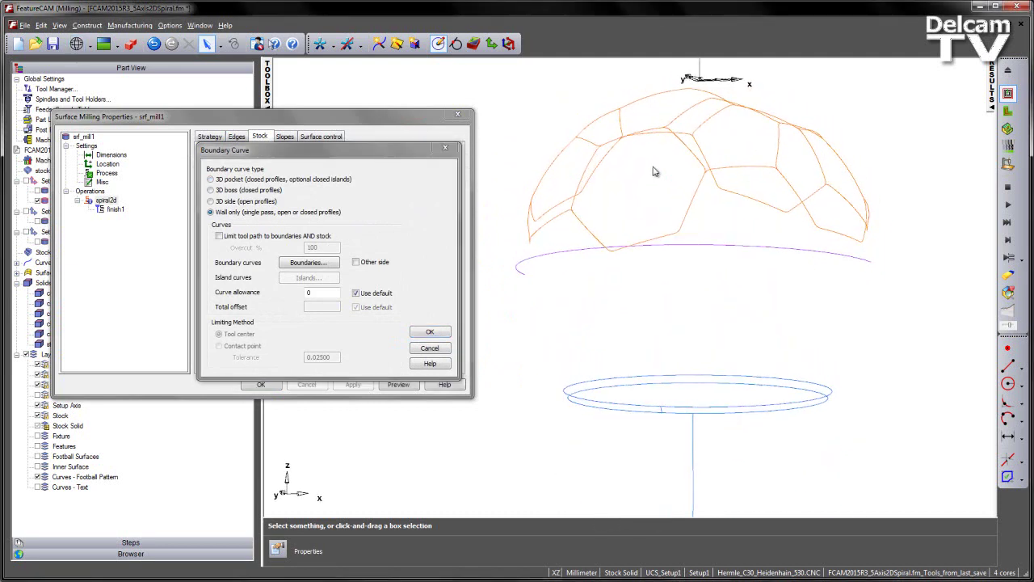
Box-select all eleven football_pattern curves with partial selection and tick them as srf_mill1's boundary curves
{"action": "left_click", "coordinate": [308, 262]}
{"action": "left_click", "coordinate": [220, 45]}
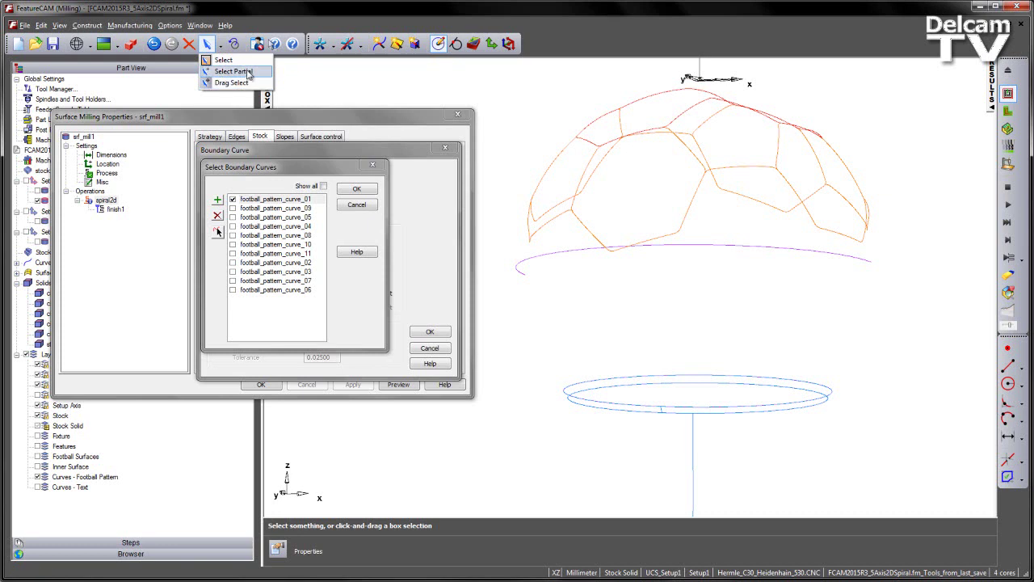
{"action": "left_click", "coordinate": [248, 72]}
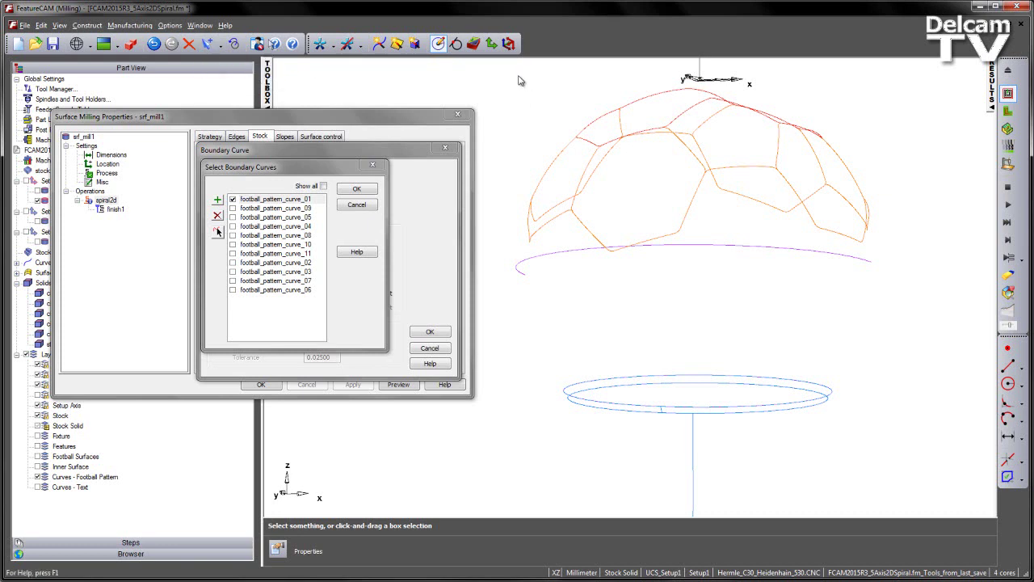
{"action": "left_click_drag", "start_coordinate": [515, 71], "coordinate": [880, 238]}
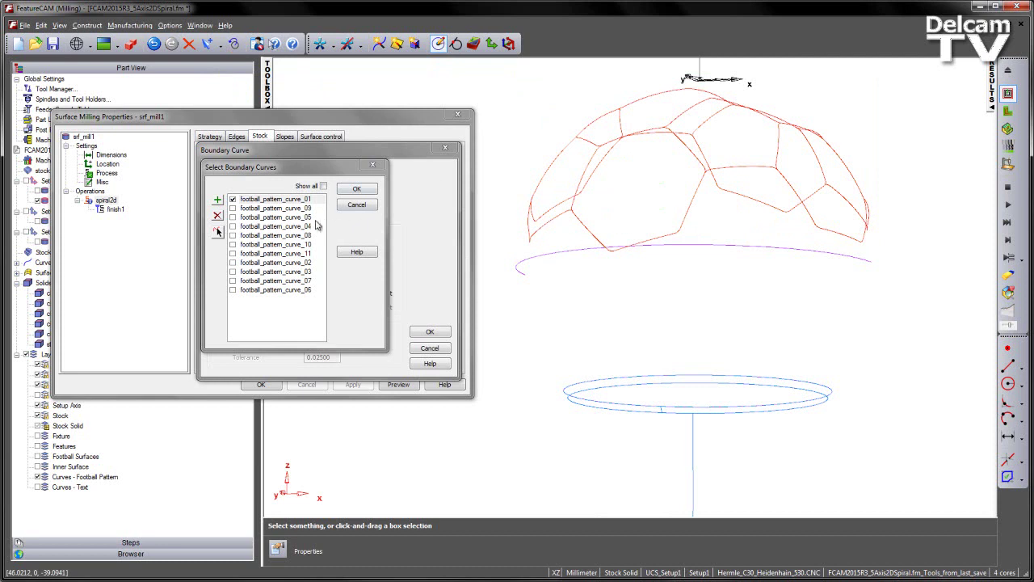
{"action": "left_click", "coordinate": [217, 201]}
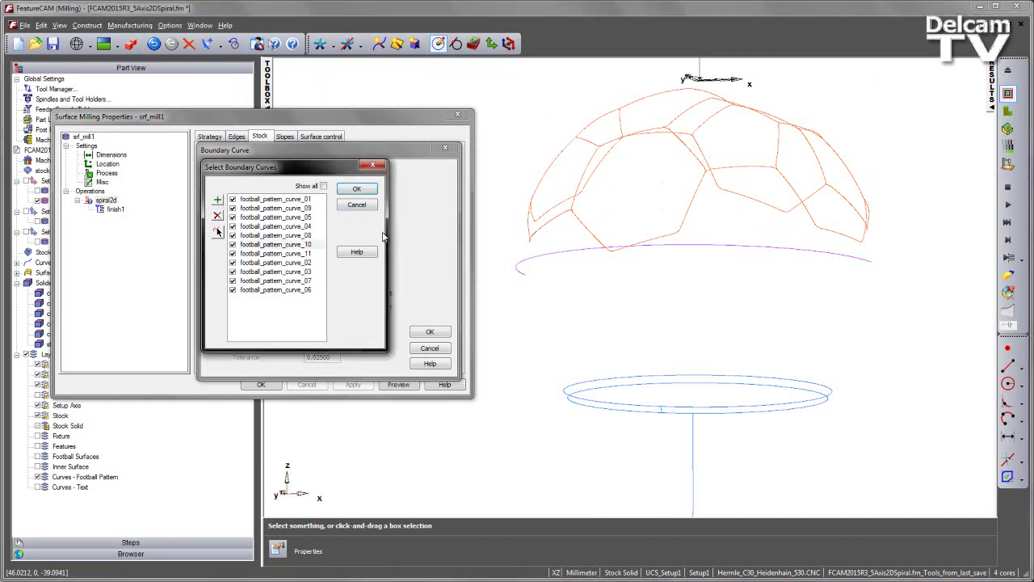
{"action": "left_click", "coordinate": [365, 190]}
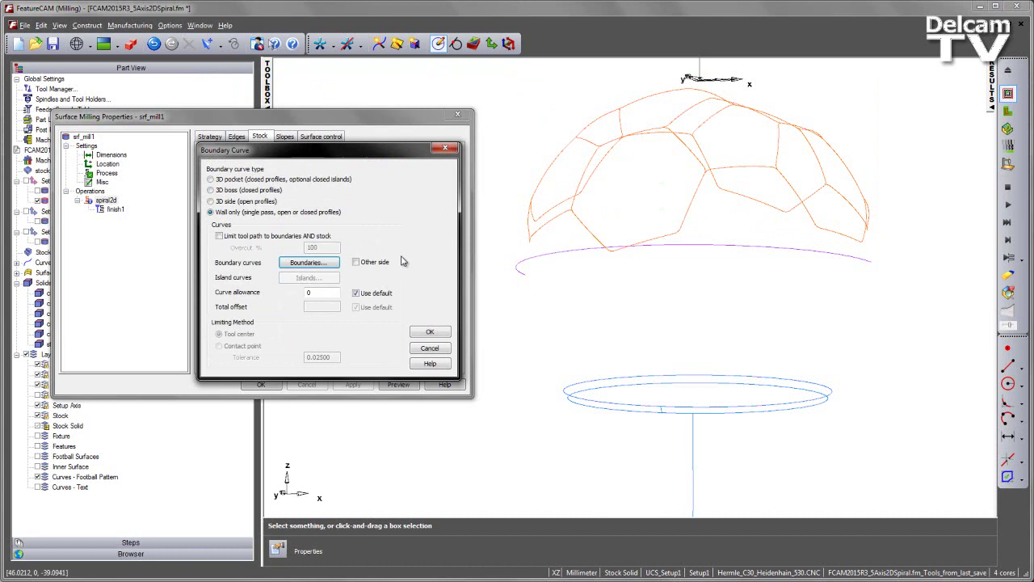
Apply the spiral boundary settings and set the finish1 pass leave allowance to -0.250
{"action": "left_click", "coordinate": [430, 333]}
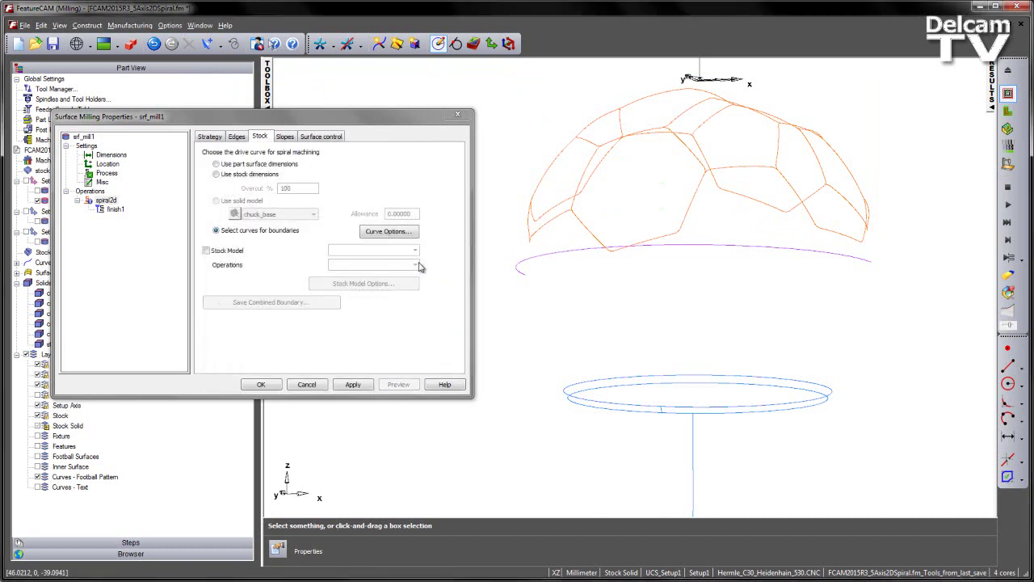
{"action": "left_click", "coordinate": [356, 383]}
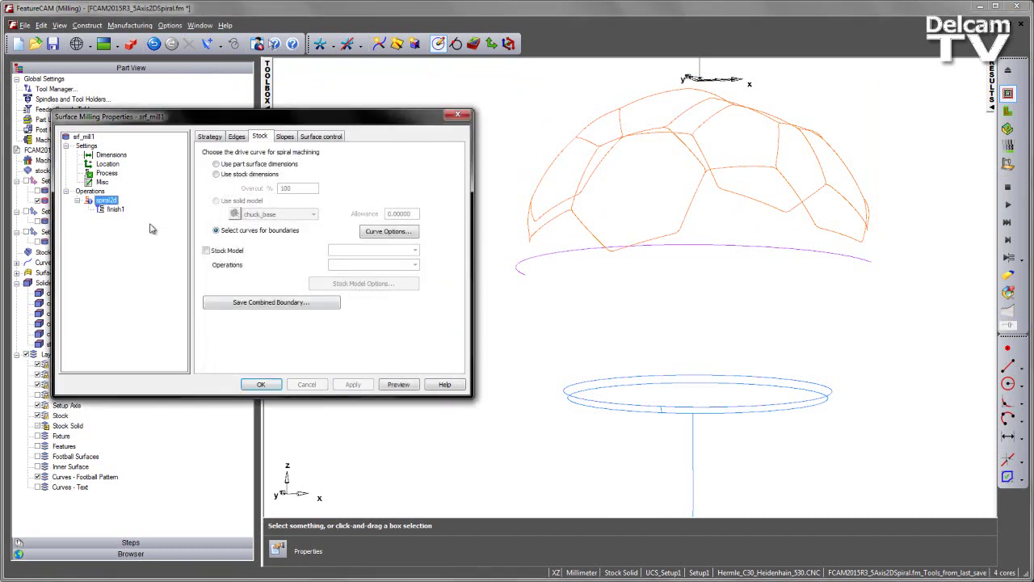
{"action": "left_click", "coordinate": [115, 210]}
{"action": "left_click", "coordinate": [256, 136]}
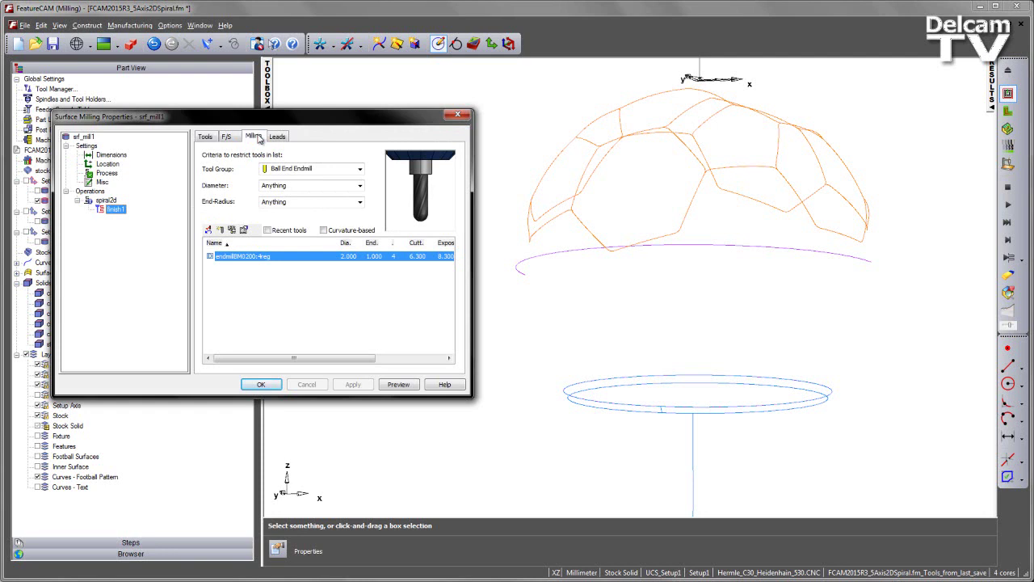
{"action": "left_click", "coordinate": [260, 196]}
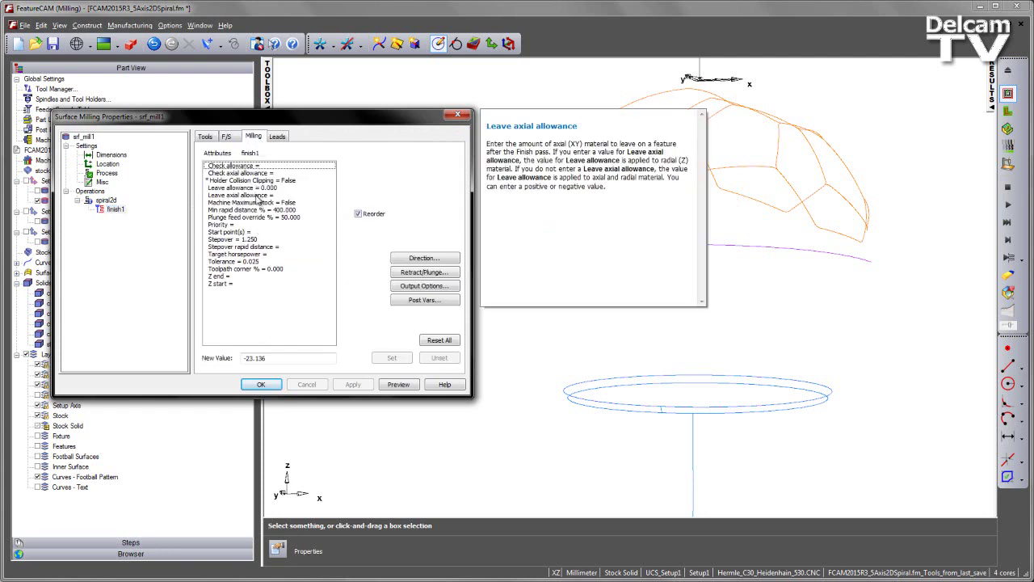
{"action": "left_click", "coordinate": [258, 189]}
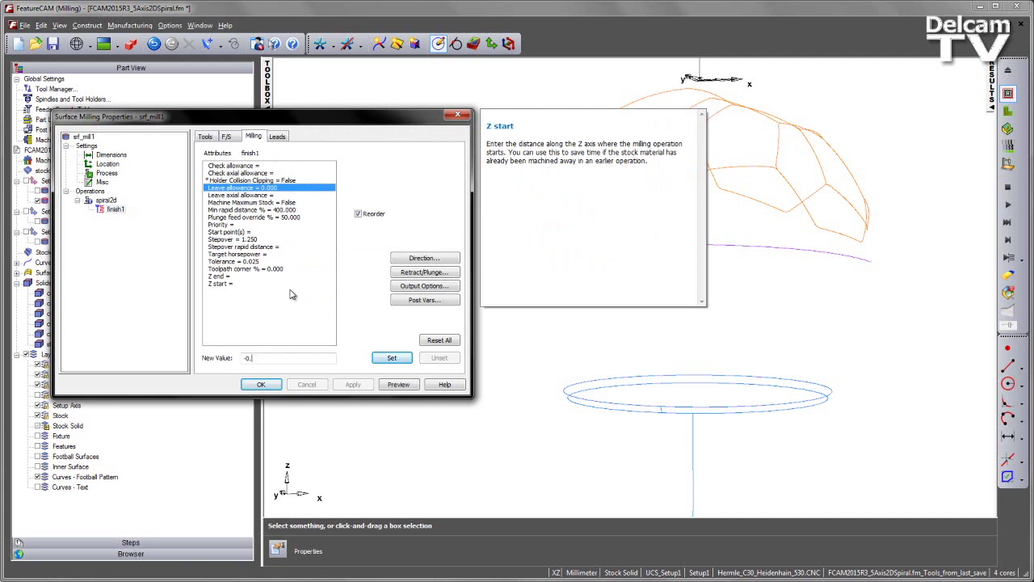
{"action": "left_click", "coordinate": [392, 358]}
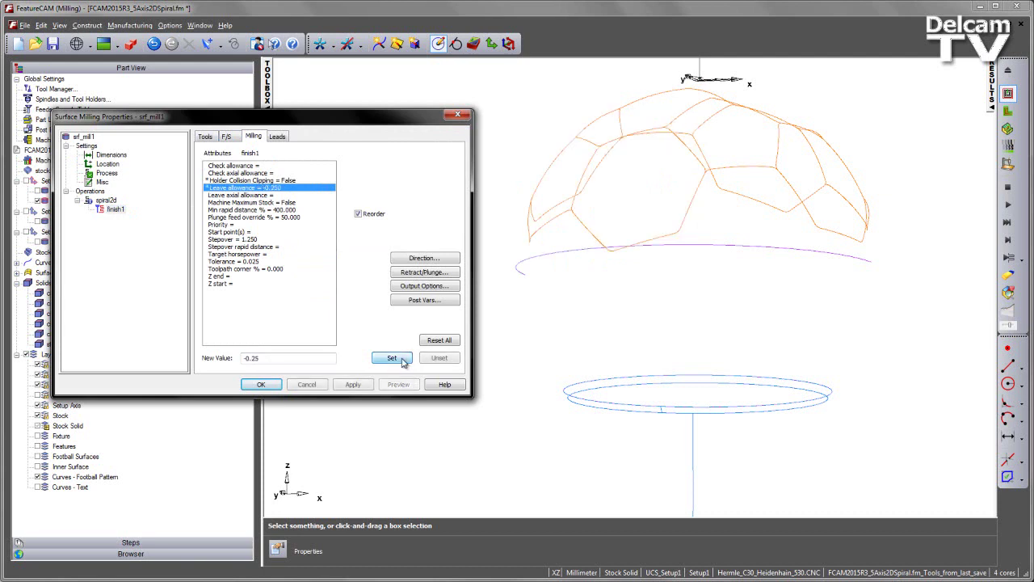
{"action": "left_click", "coordinate": [261, 384]}
{"action": "key", "text": "ctrl+t"}
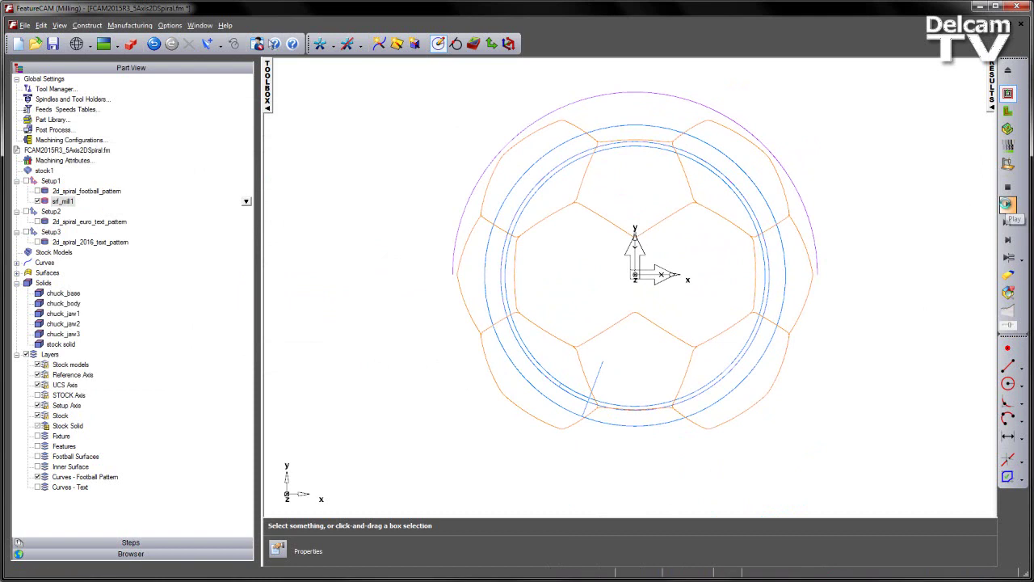
Calculate the srf_mill1 toolpath and orbit the dome to inspect it over the football curves
{"action": "left_click", "coordinate": [1007, 205]}
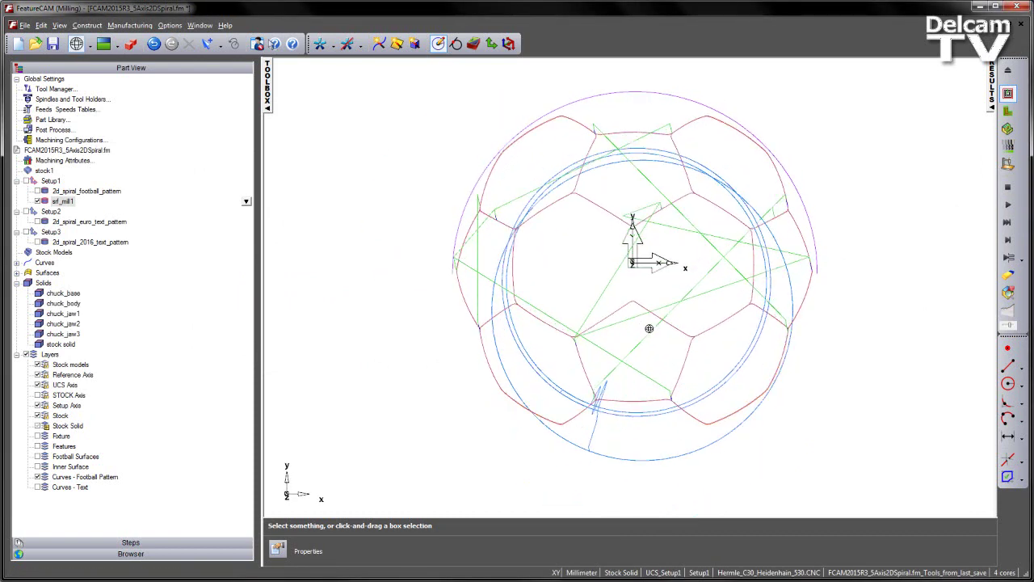
{"action": "left_click_drag", "start_coordinate": [649, 327], "coordinate": [624, 230]}
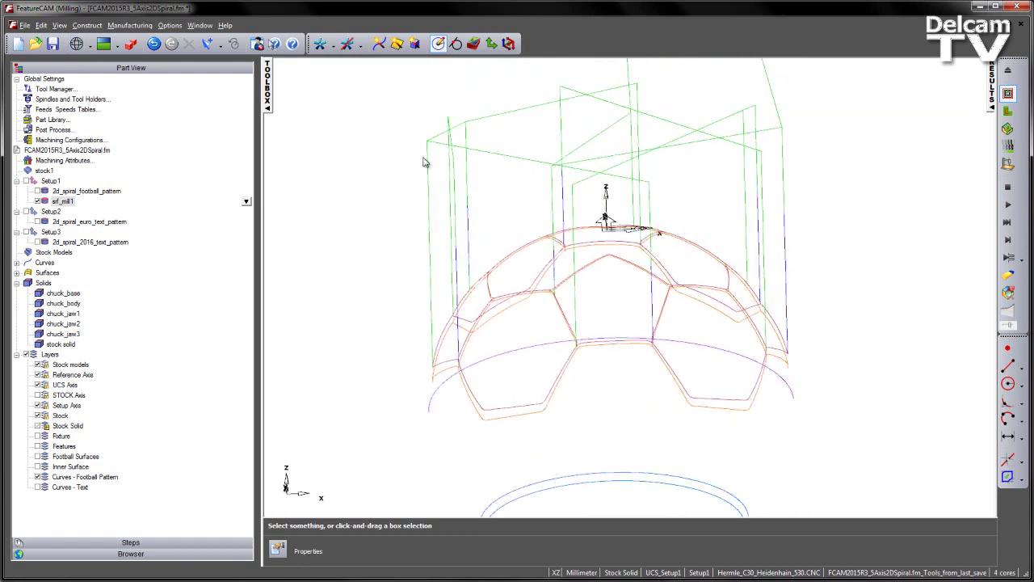
{"action": "left_click_drag", "start_coordinate": [501, 311], "coordinate": [531, 311]}
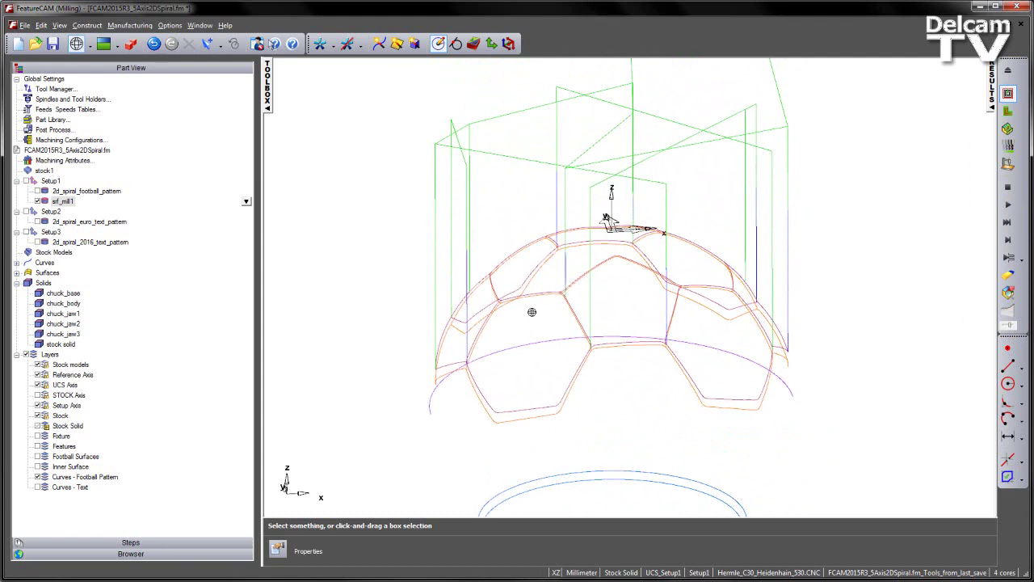
Run the shaded 3D machine simulation of the ball, then erase it back to the wireframe curves
{"action": "left_click", "coordinate": [1007, 130]}
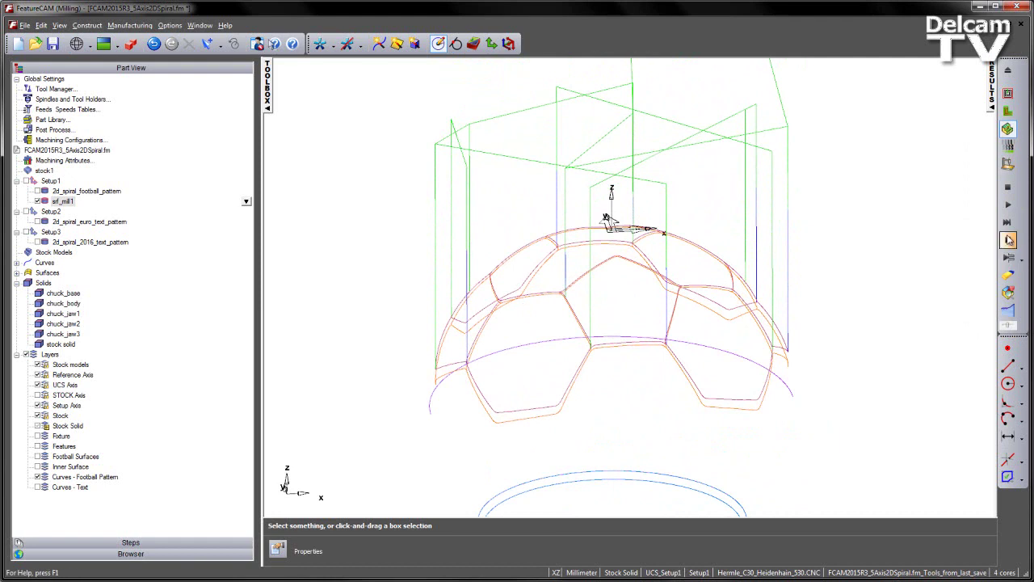
{"action": "left_click", "coordinate": [1008, 240]}
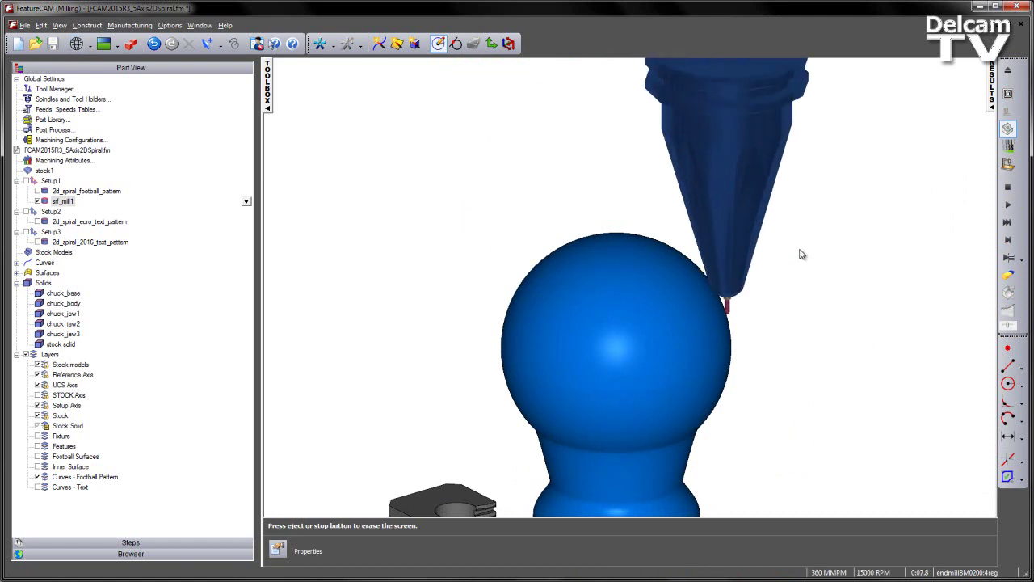
{"action": "middle_click_drag", "start_coordinate": [799, 289], "coordinate": [743, 262]}
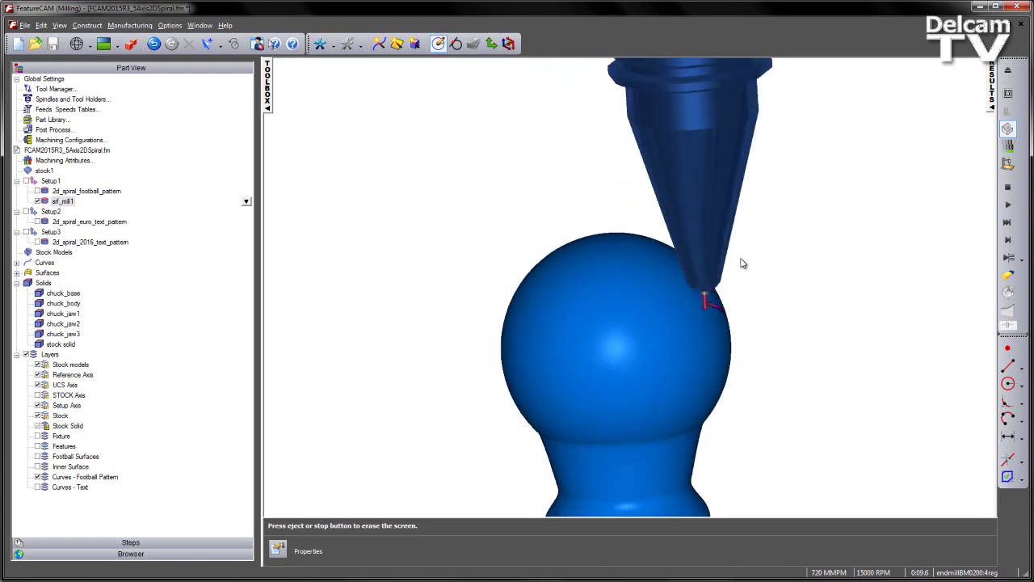
{"action": "key", "text": "ctrl+t"}
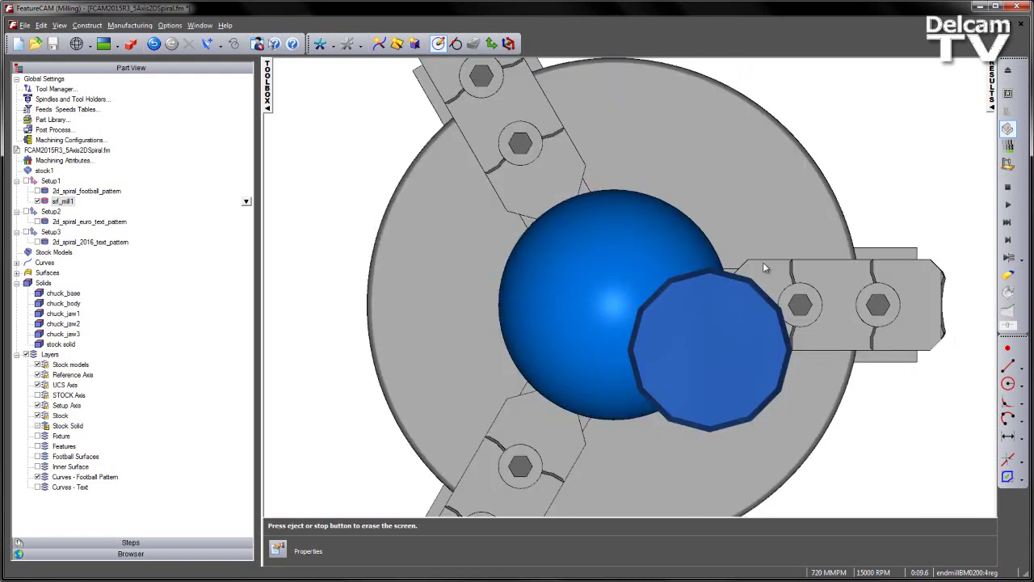
{"action": "left_click", "coordinate": [1007, 204]}
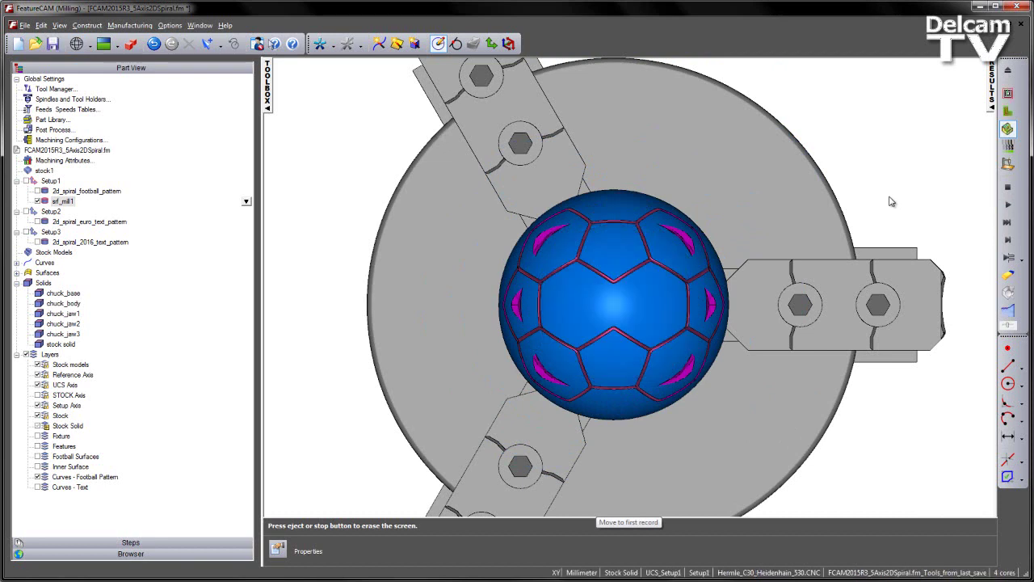
{"action": "middle_click_drag", "start_coordinate": [704, 348], "coordinate": [709, 178]}
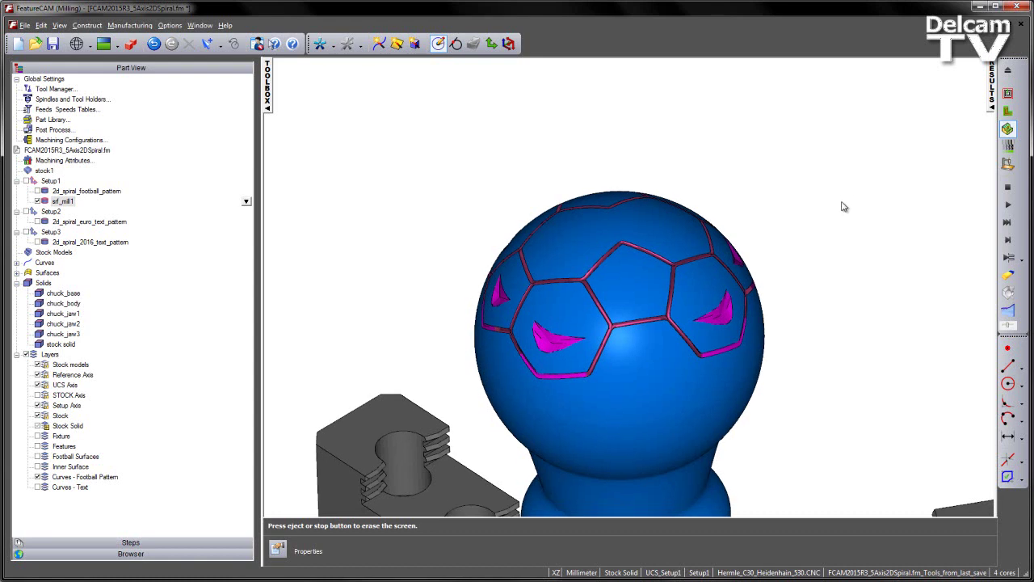
{"action": "left_click", "coordinate": [1007, 187]}
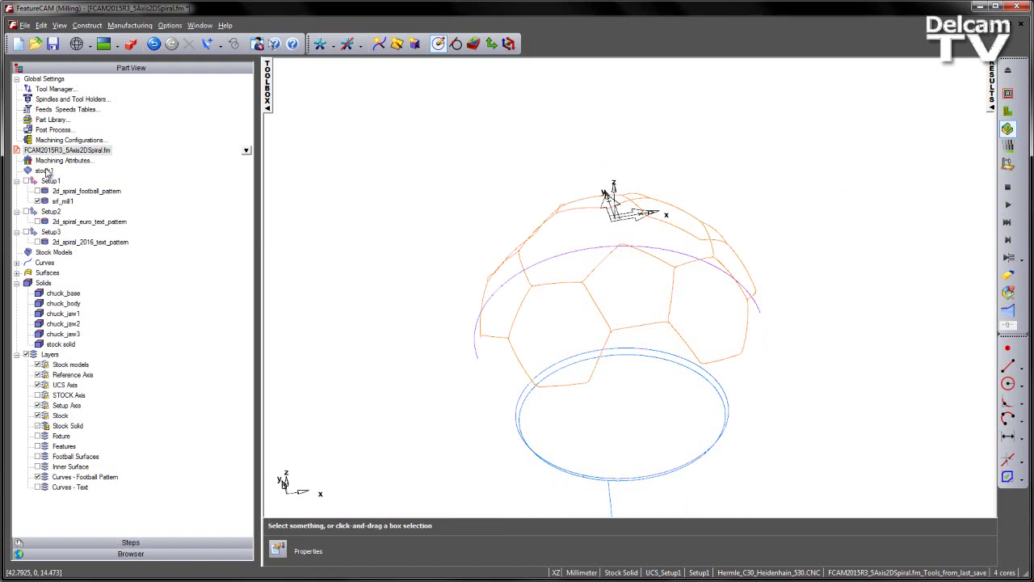
Review the srf_mill1 spiral2d settings and close them without changes
{"action": "double_click", "coordinate": [60, 202]}
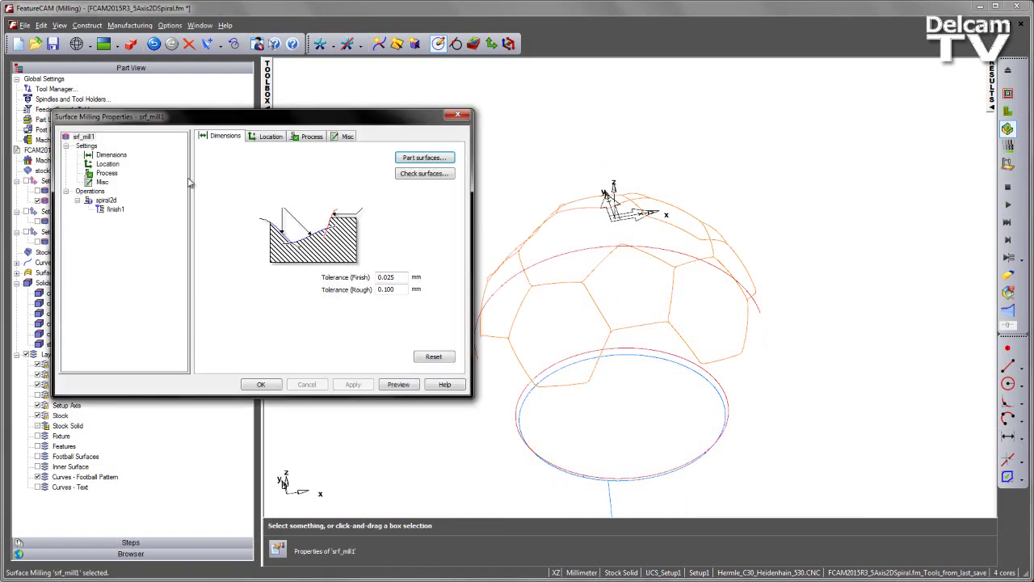
{"action": "left_click", "coordinate": [106, 200]}
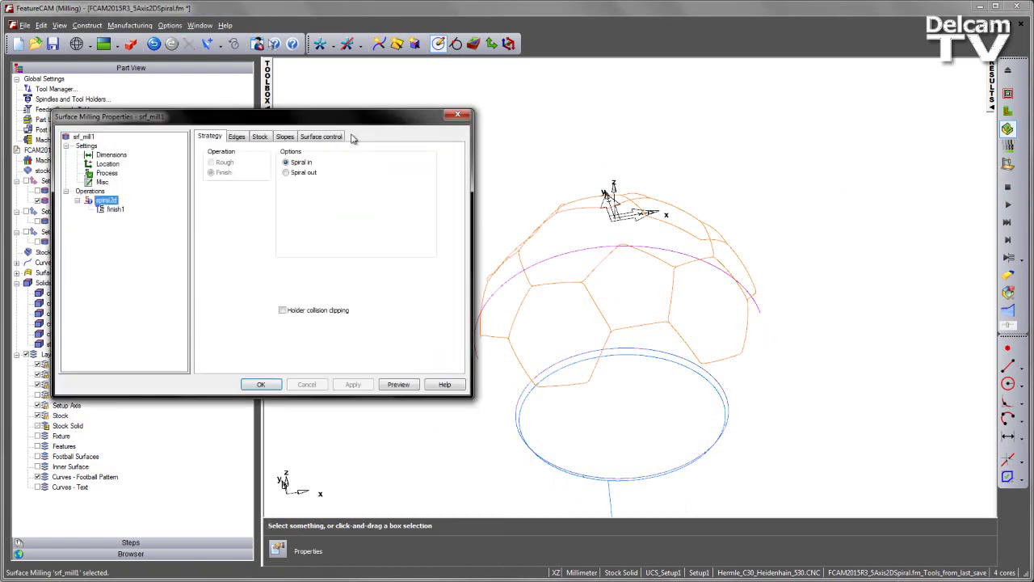
{"action": "left_click", "coordinate": [457, 115]}
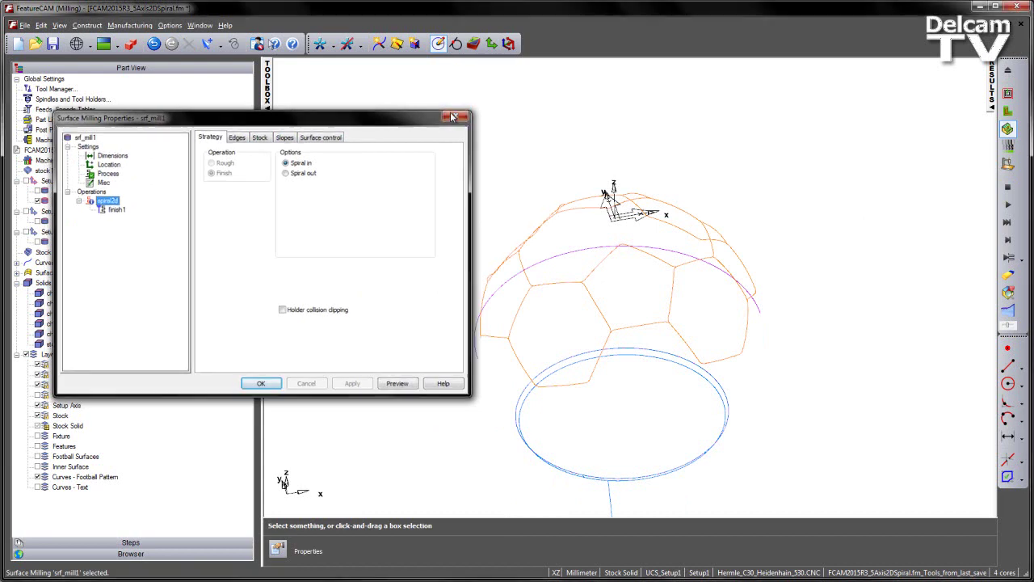
Set stock1's indexing to 5th-axis positioning
{"action": "double_click", "coordinate": [48, 171]}
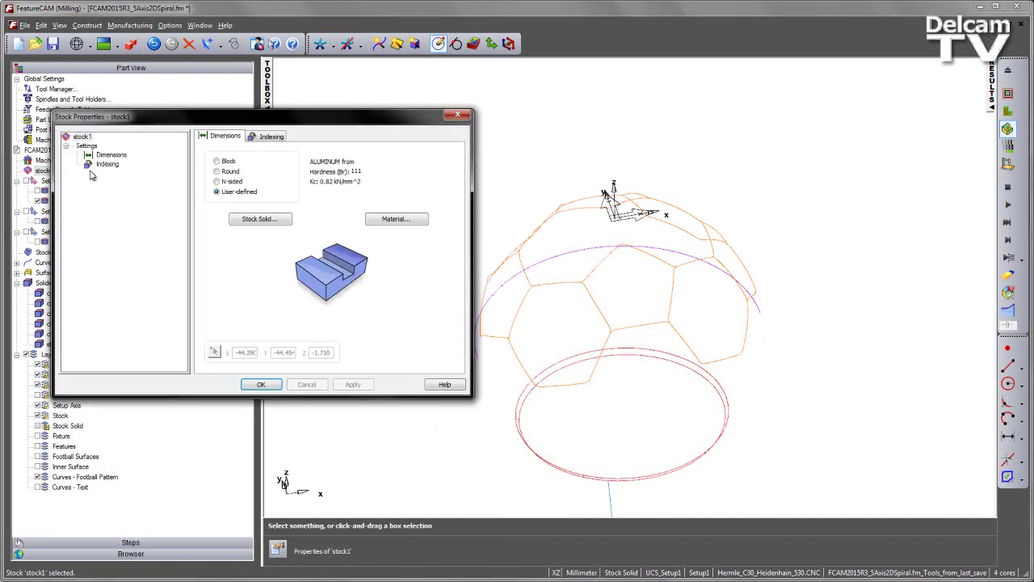
{"action": "left_click", "coordinate": [273, 137]}
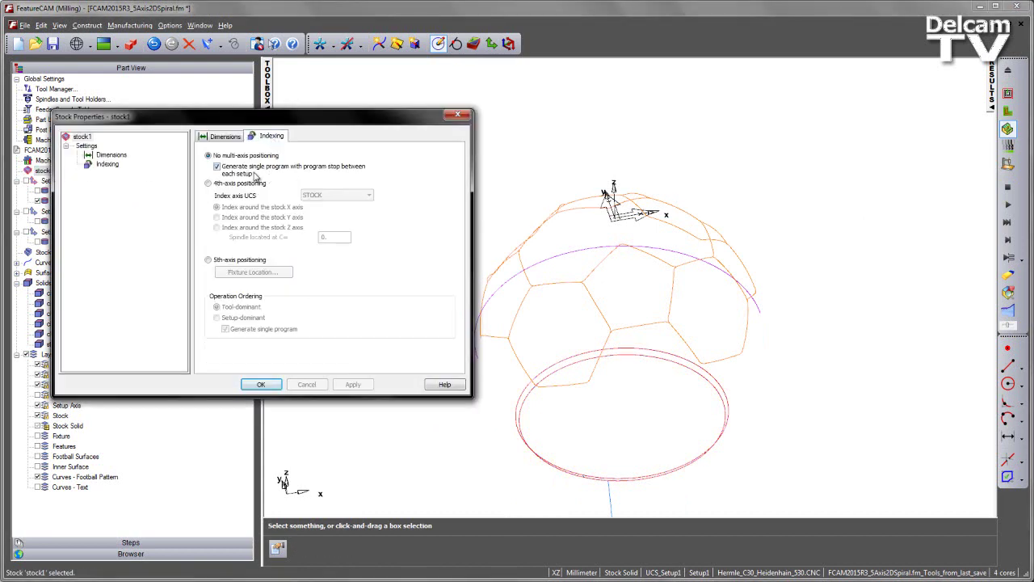
{"action": "left_click", "coordinate": [246, 260]}
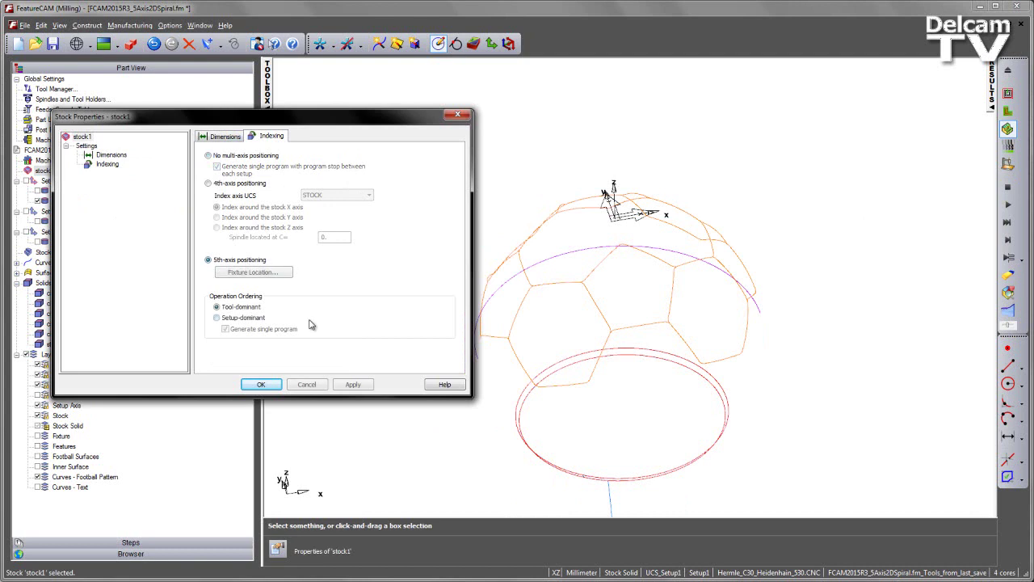
{"action": "left_click", "coordinate": [261, 384]}
{"action": "double_click", "coordinate": [63, 201]}
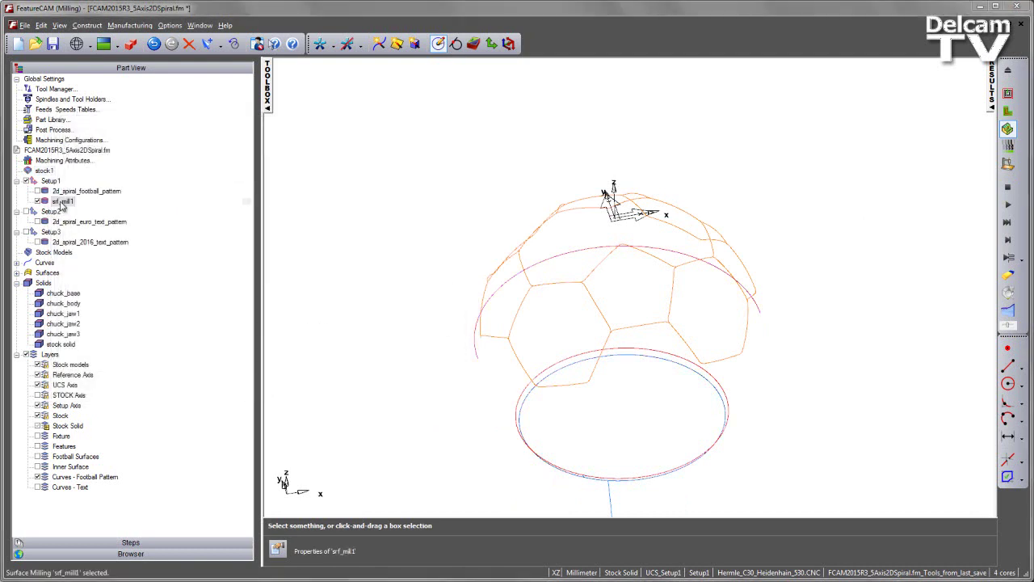
Set spiral2d's tool axis to Lead and Lean from contact normal, at 0° lead and lean
{"action": "left_click", "coordinate": [106, 200]}
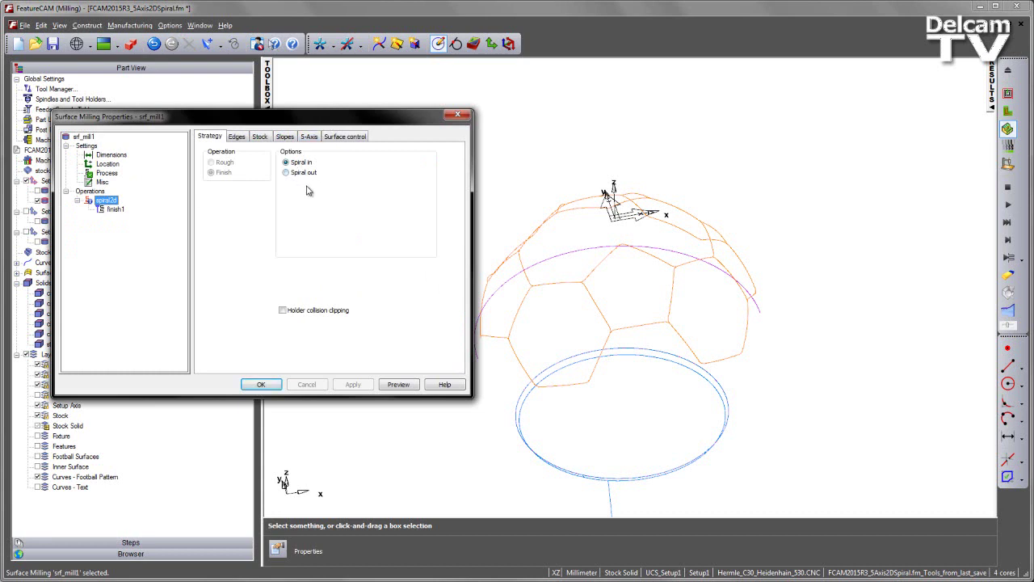
{"action": "left_click", "coordinate": [310, 136]}
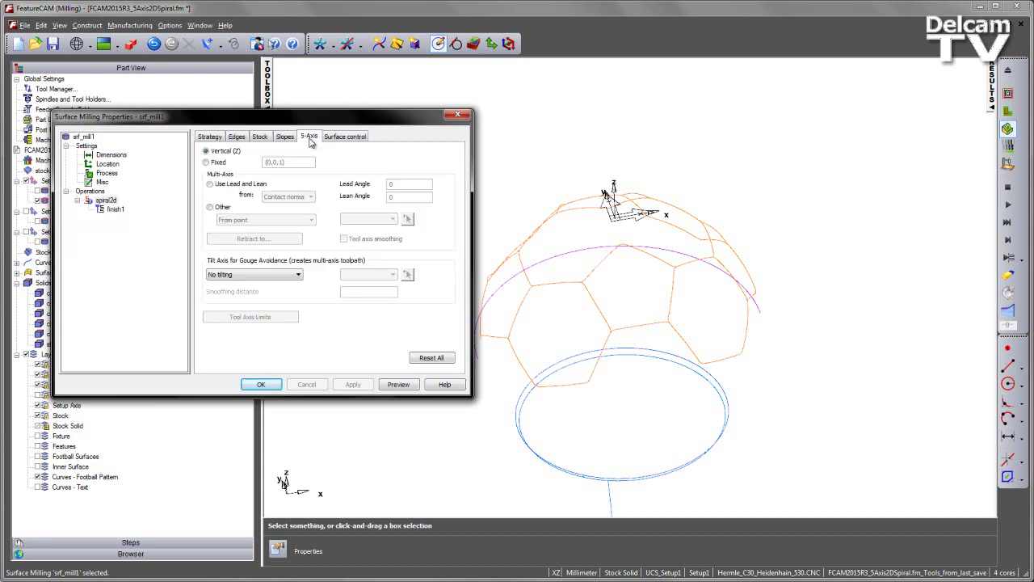
{"action": "left_click", "coordinate": [242, 184]}
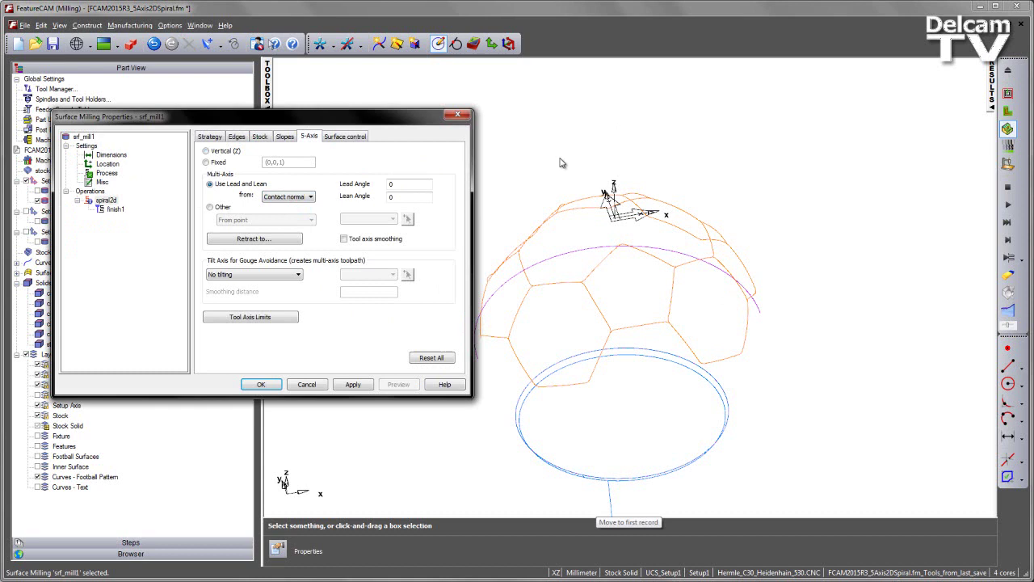
{"action": "left_click", "coordinate": [353, 385]}
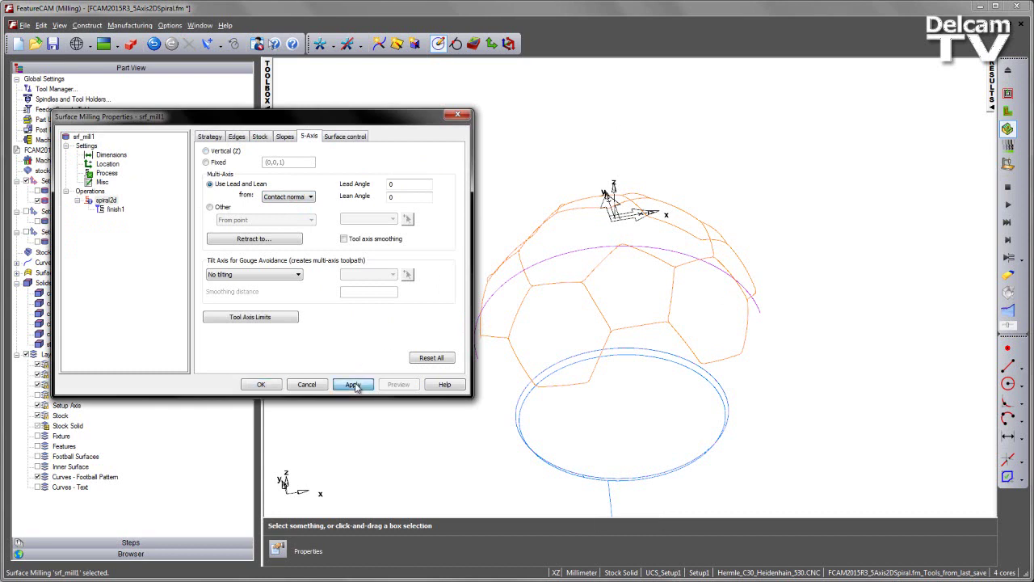
{"action": "left_click", "coordinate": [266, 384]}
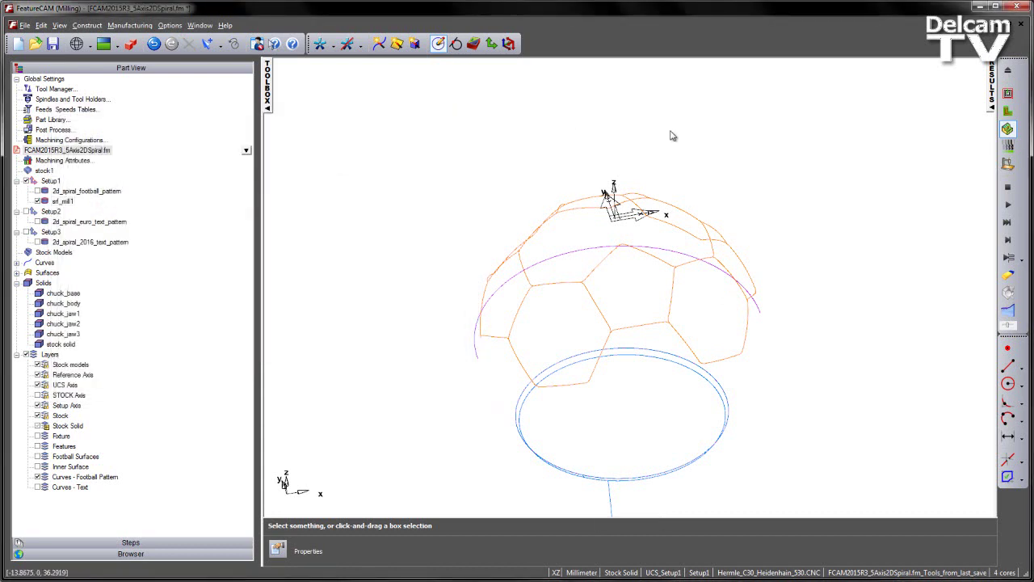
{"action": "key", "text": "ctrl+t"}
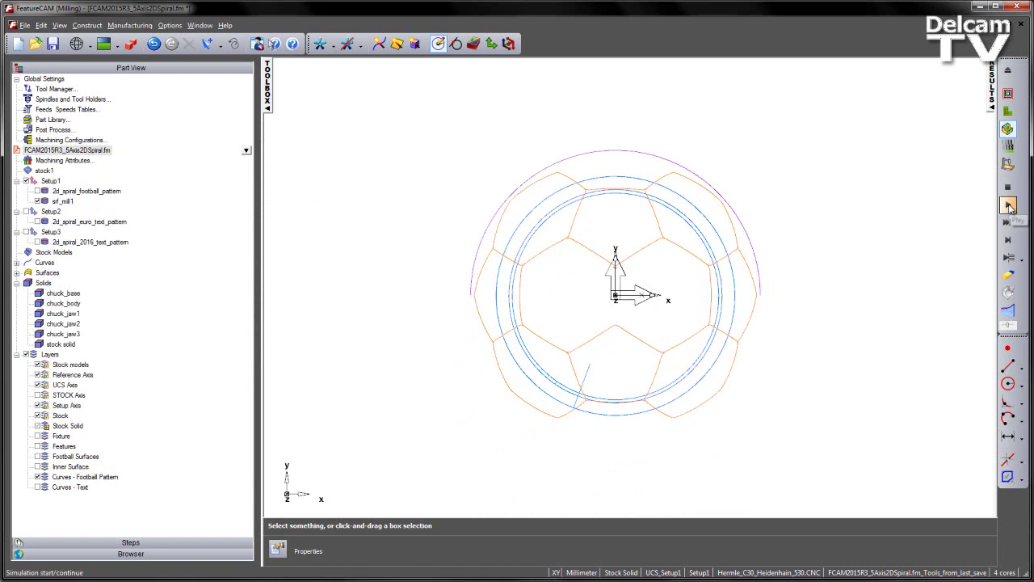
Run the centreline simulation of the 5-axis spiral toolpath and inspect it from several angles
{"action": "left_click", "coordinate": [1008, 204]}
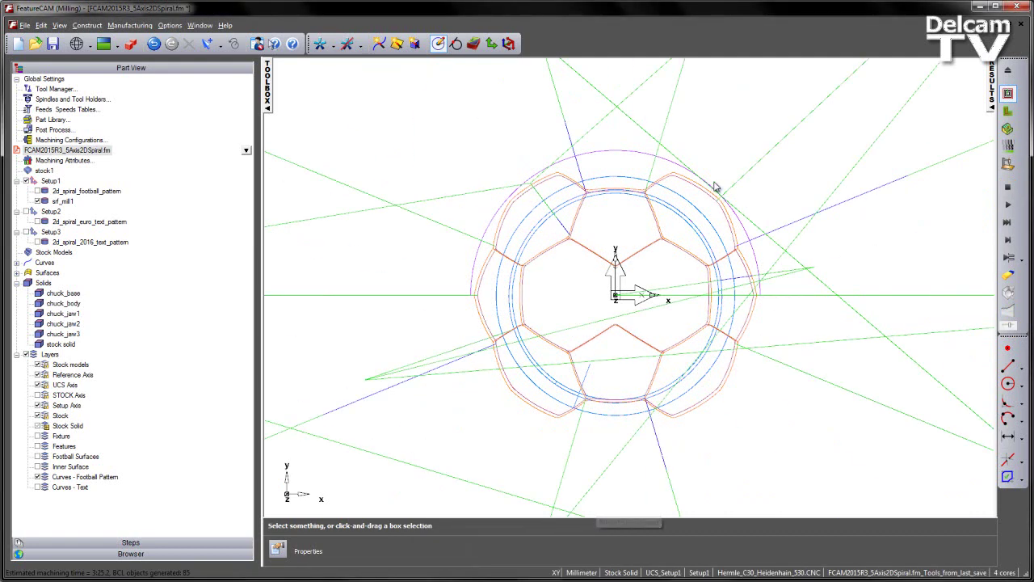
{"action": "middle_click_drag", "start_coordinate": [657, 256], "coordinate": [622, 300]}
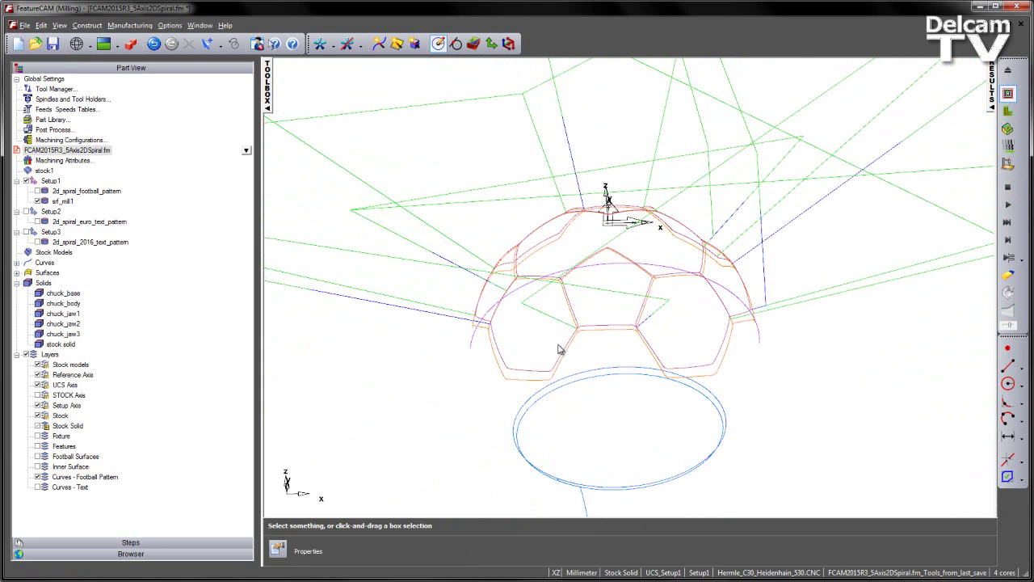
{"action": "middle_click_drag", "start_coordinate": [559, 349], "coordinate": [751, 295]}
{"action": "key", "text": "ctrl+t"}
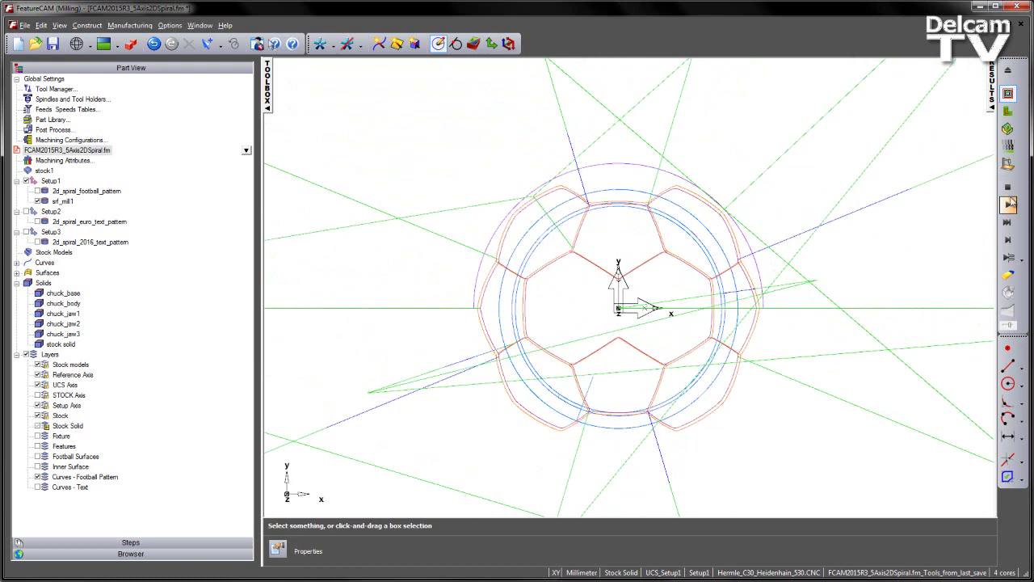
Run the shaded 3D cutting simulation engraving the football panel grooves into the blue ball
{"action": "left_click", "coordinate": [1008, 128]}
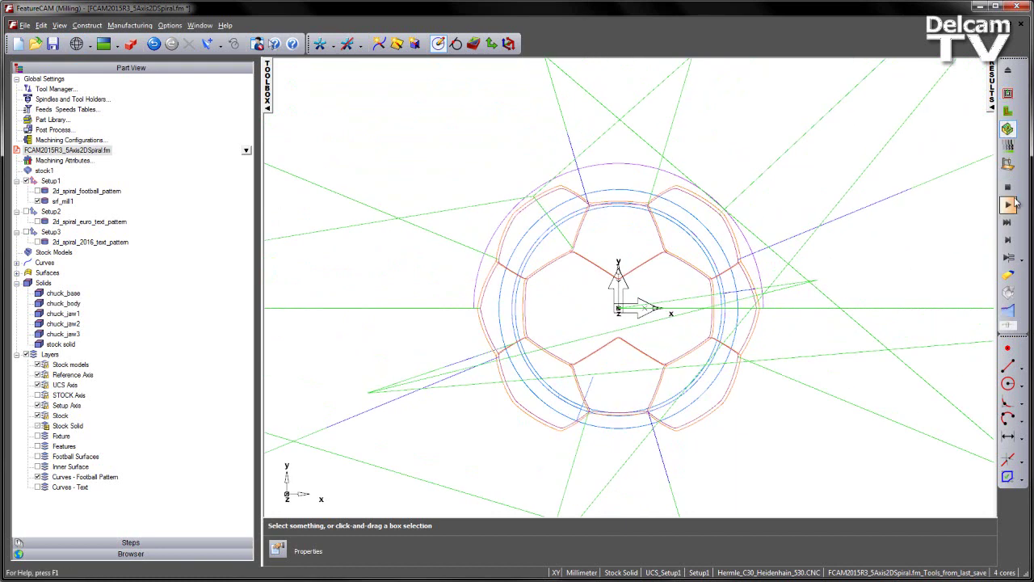
{"action": "left_click", "coordinate": [1007, 204]}
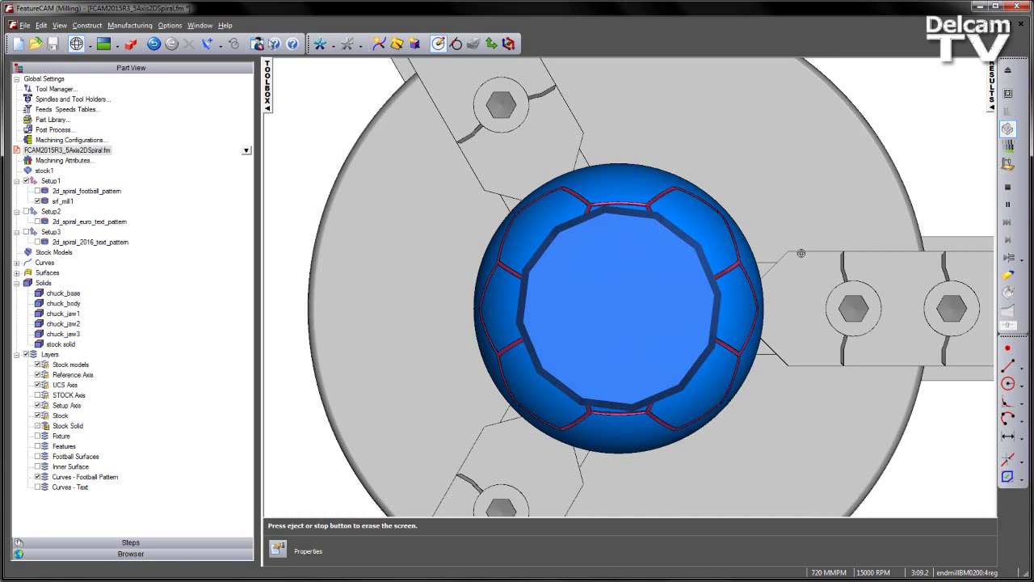
{"action": "middle_click_drag", "start_coordinate": [639, 305], "coordinate": [625, 227]}
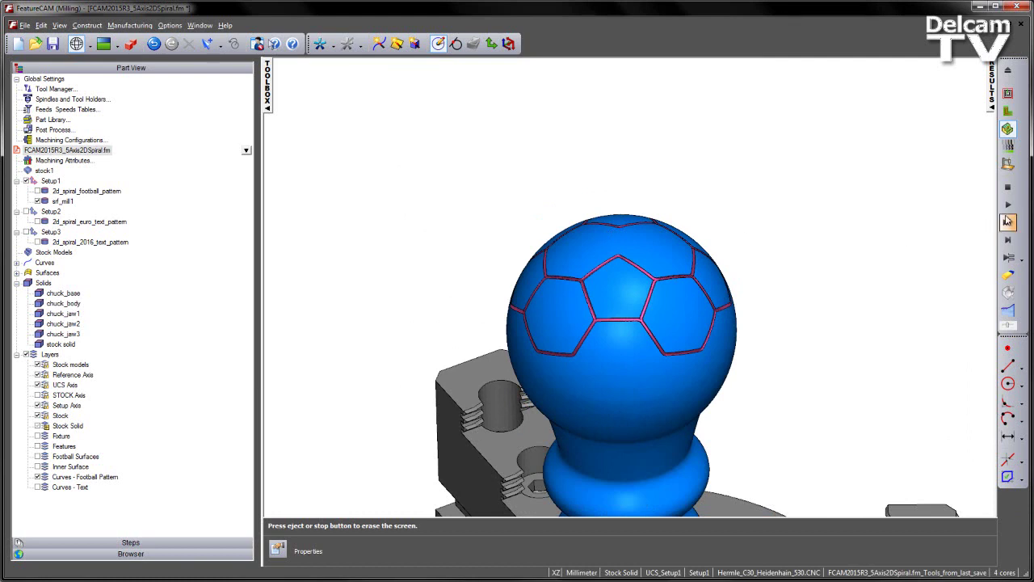
Clear the simulation, enable Setup2 and Setup3, and zoom in on the EURO-engraved ball
{"action": "left_click", "coordinate": [1009, 188]}
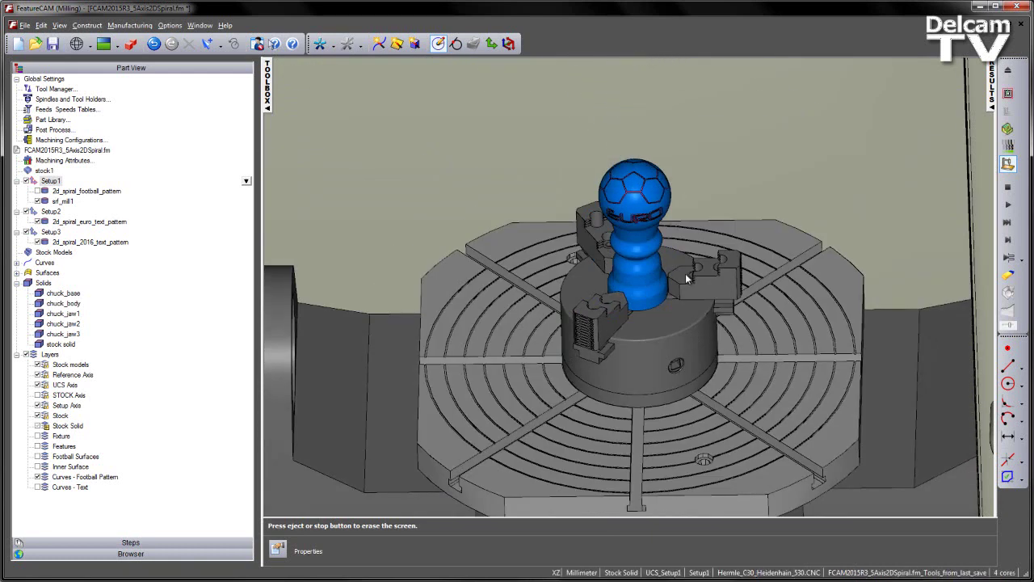
{"action": "scroll", "coordinate": [687, 279], "scroll_direction": "up", "scroll_amount": 5}
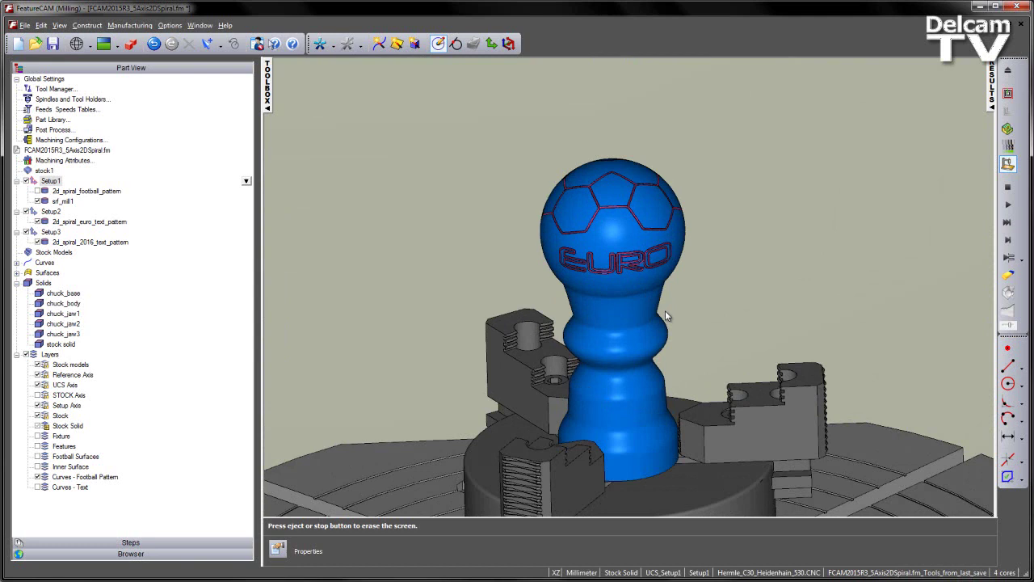
{"action": "scroll", "coordinate": [662, 313], "scroll_direction": "up", "scroll_amount": 4}
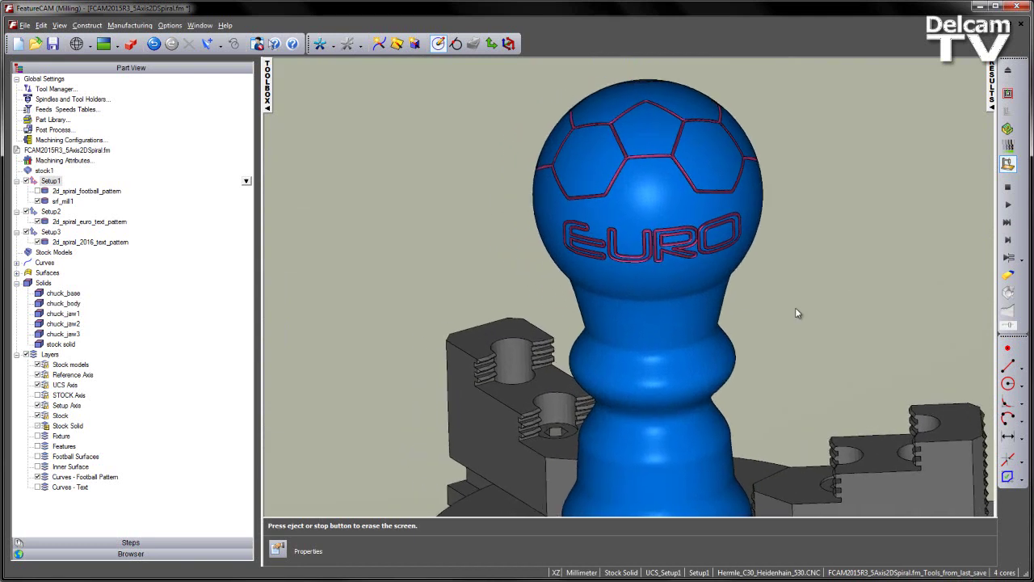